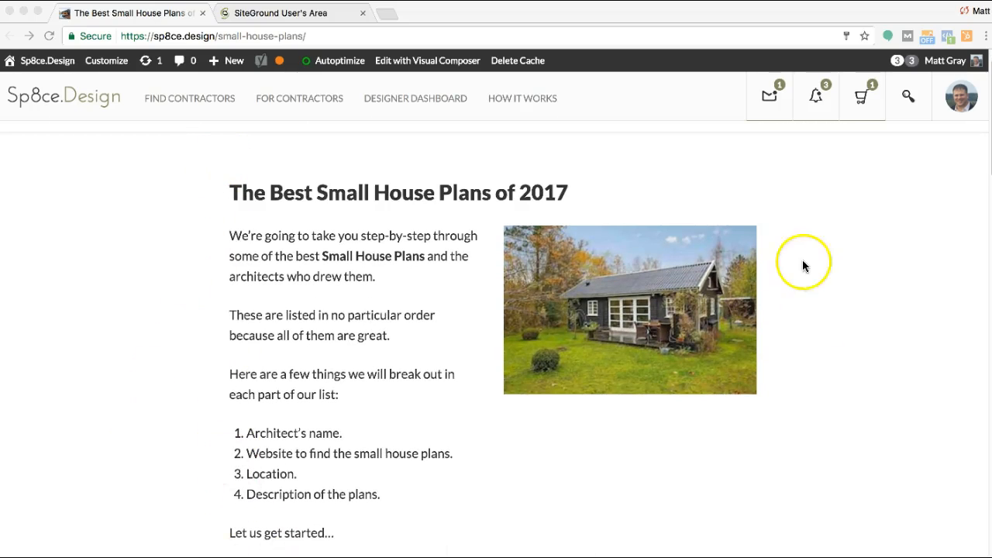
Look through the published small house plans post from its introduction down to the MiniMotives entry
{"action": "scroll", "coordinate": [199, 359], "scroll_direction": "down", "scroll_amount": 4}
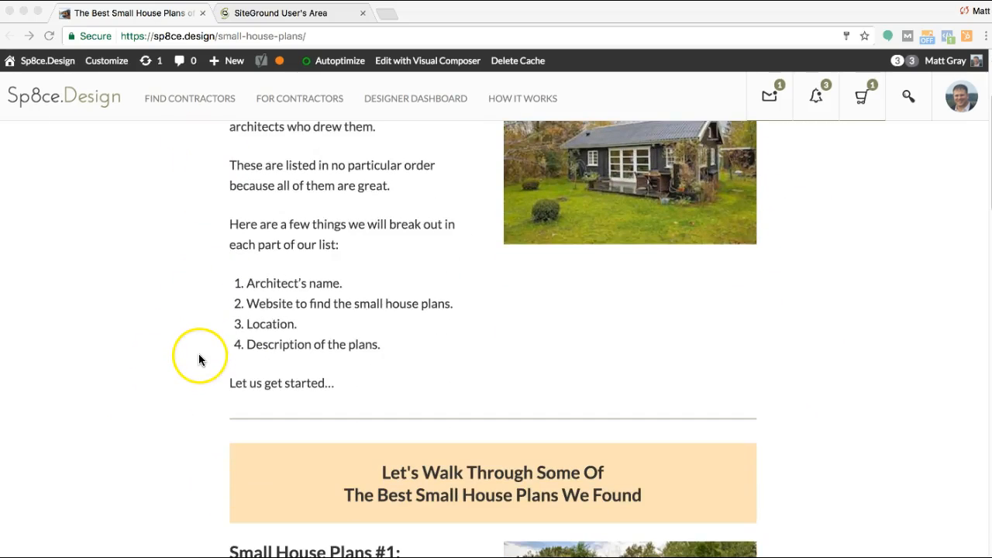
{"action": "scroll", "coordinate": [199, 358], "scroll_direction": "down", "scroll_amount": 6}
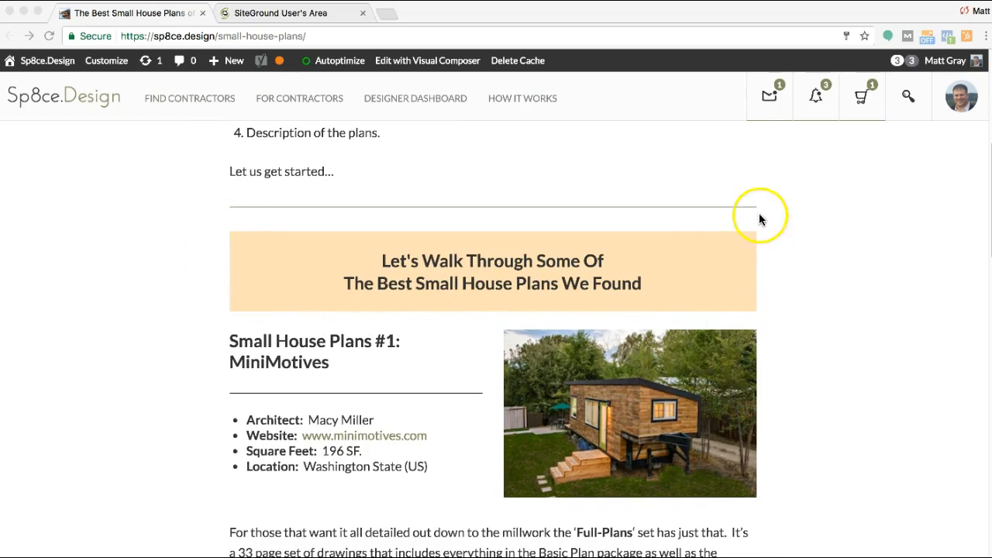
{"action": "scroll", "coordinate": [167, 384], "scroll_direction": "down", "scroll_amount": 4}
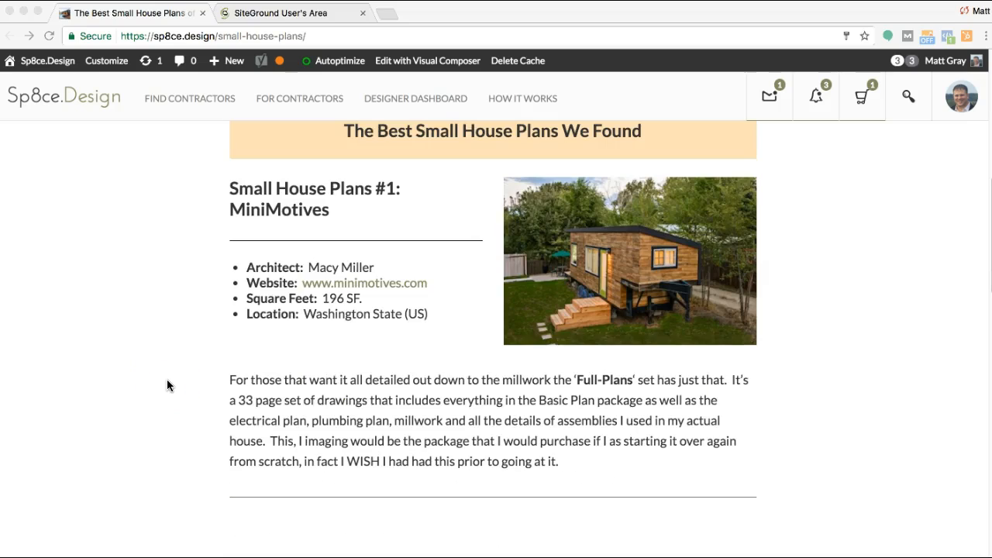
{"action": "left_click", "coordinate": [171, 370]}
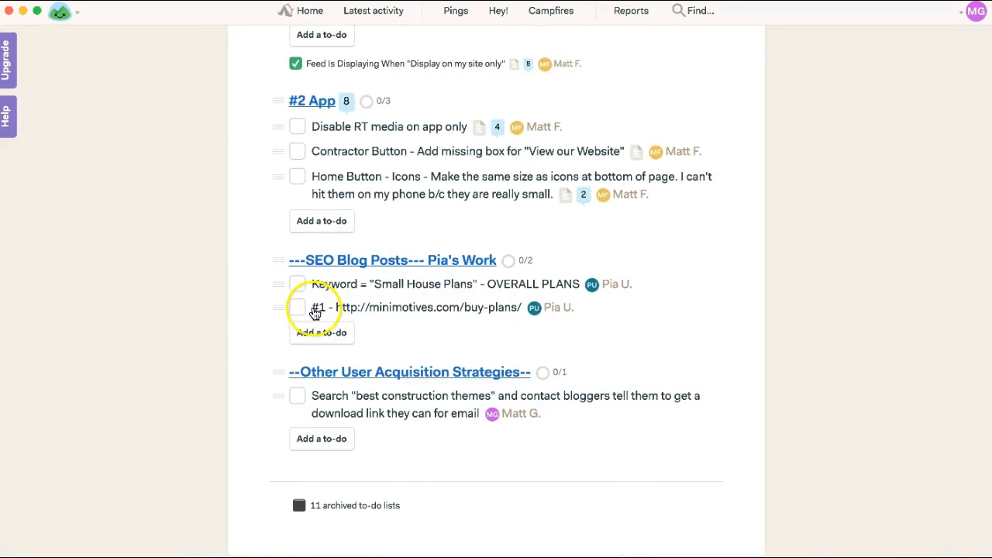
Add the to-do "#2 - wwww.whatever.com" to the SEO Blog Posts list
{"action": "left_click", "coordinate": [312, 334]}
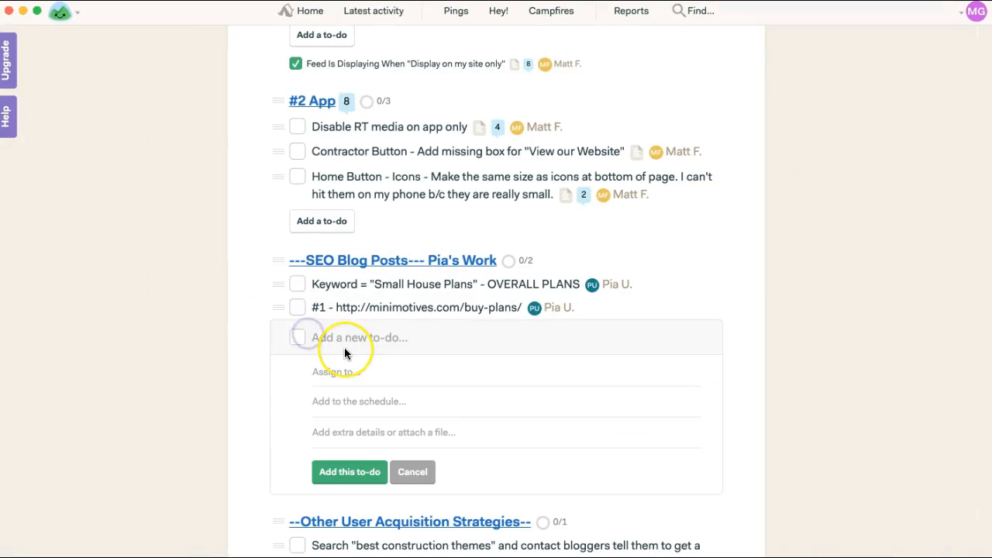
{"action": "type", "text": "#2 - www"}
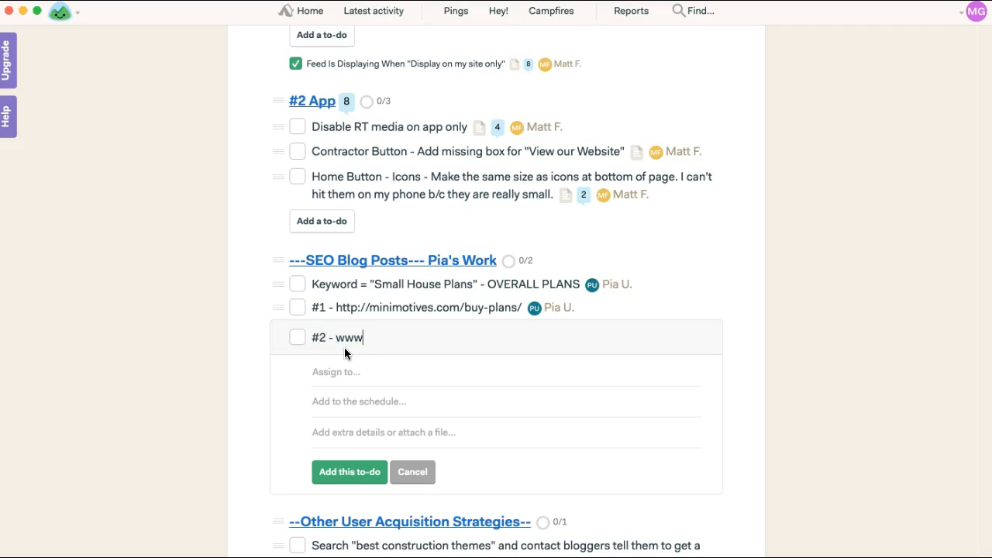
{"action": "type", "text": "w.whatever.com"}
{"action": "left_click", "coordinate": [343, 470]}
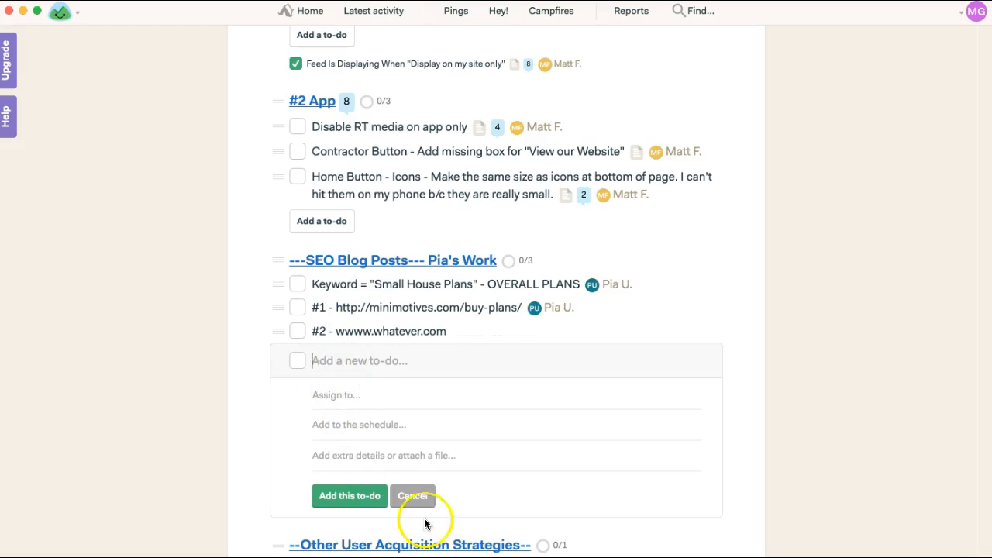
Move the #1 minimotives to-do below the #2 to-do and back above it
{"action": "left_click", "coordinate": [299, 309]}
{"action": "mouse_move", "coordinate": [299, 309]}
{"action": "left_mouse_down"}
{"action": "mouse_move", "coordinate": [328, 304]}
{"action": "mouse_move", "coordinate": [301, 307]}
{"action": "left_mouse_up"}
{"action": "left_click", "coordinate": [299, 309]}
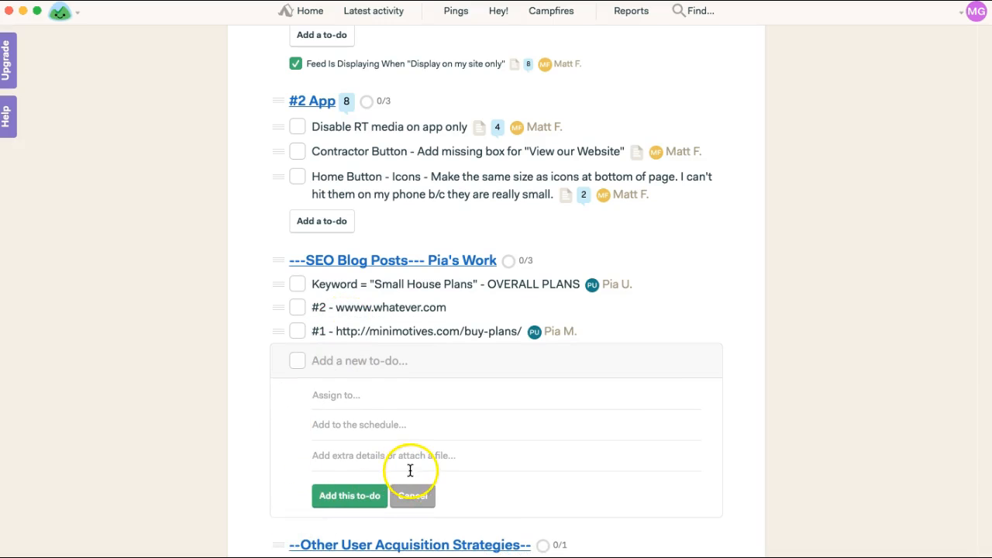
{"action": "left_click_drag", "start_coordinate": [285, 328], "coordinate": [276, 302]}
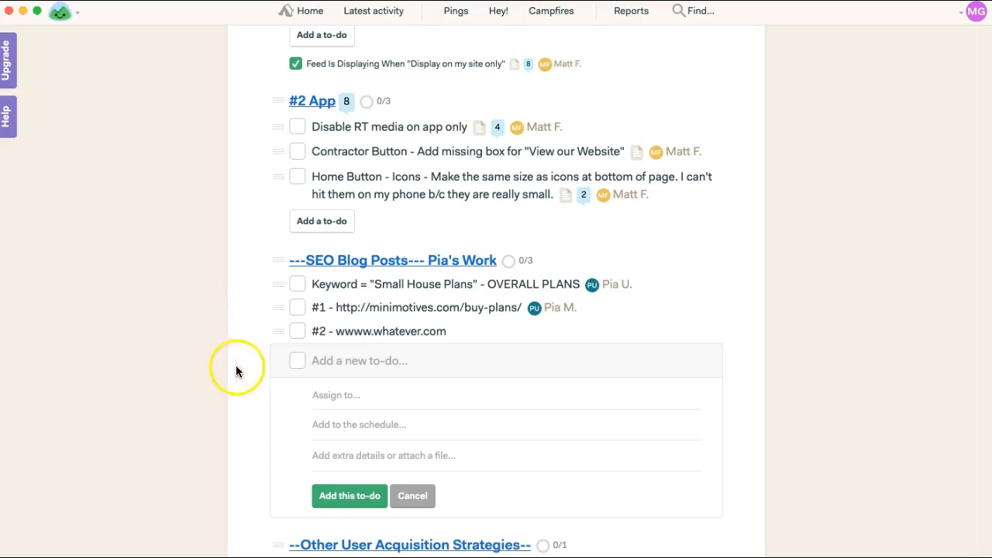
Review the to-do lists and minimize their window to return to the published small house plans post
{"action": "scroll", "coordinate": [191, 321], "scroll_direction": "up", "scroll_amount": 5}
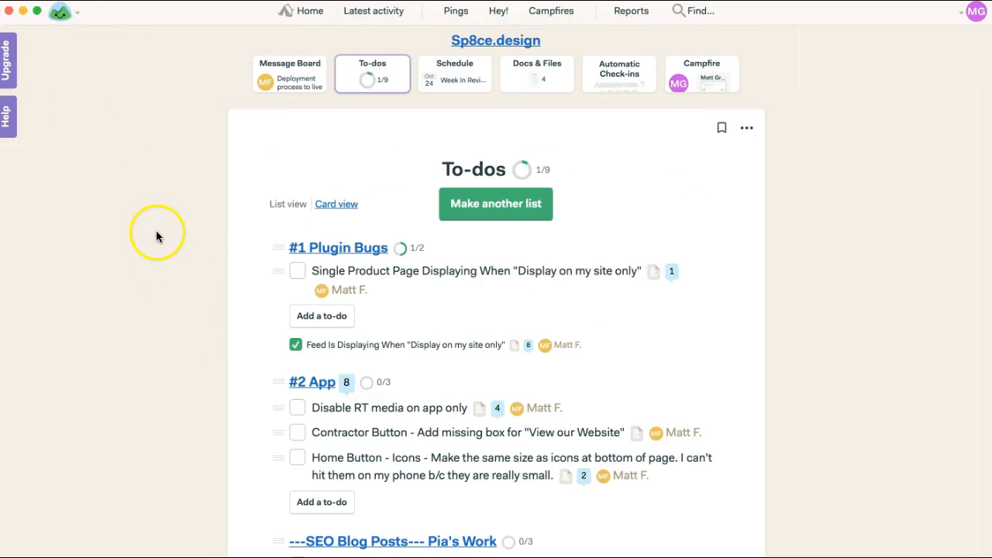
{"action": "scroll", "coordinate": [156, 230], "scroll_direction": "down", "scroll_amount": 5}
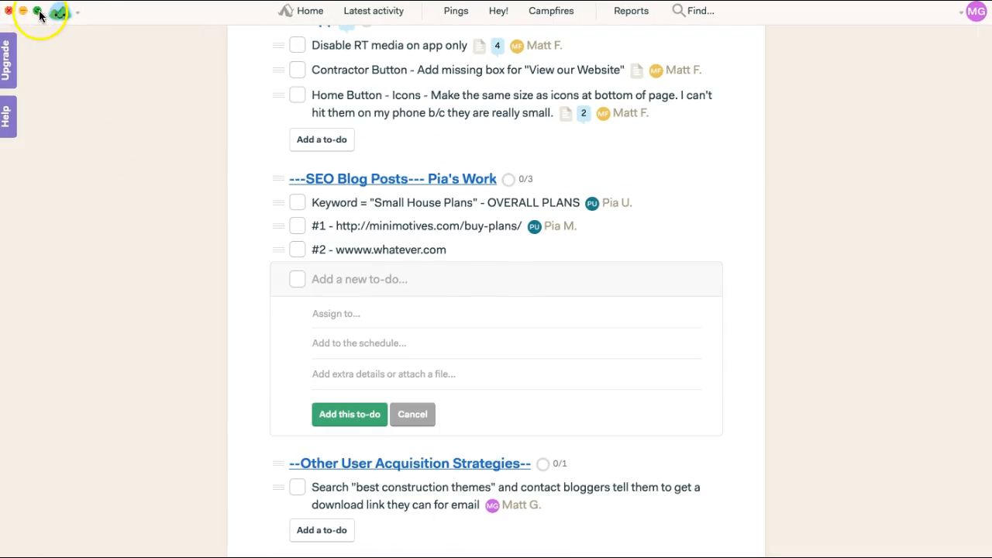
{"action": "left_click", "coordinate": [23, 12]}
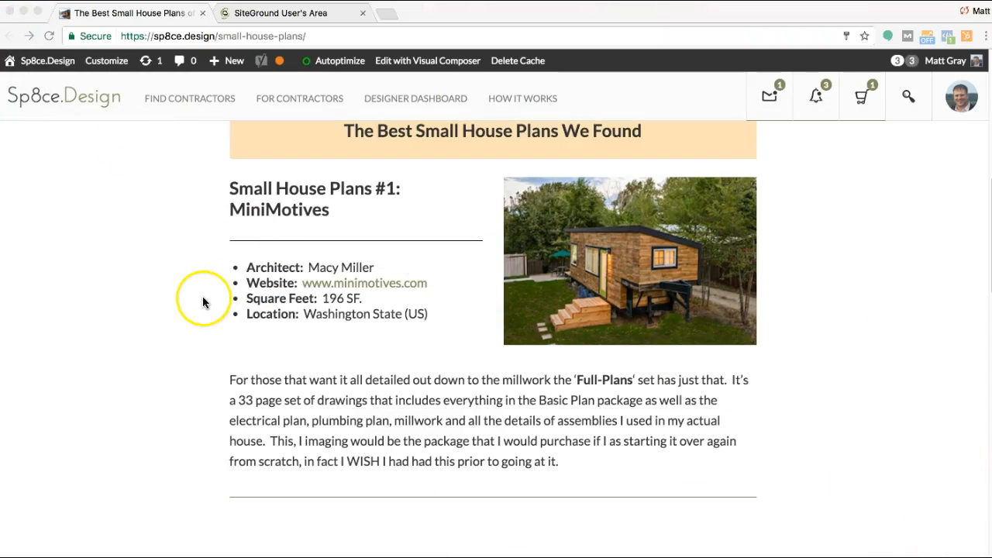
{"action": "scroll", "coordinate": [209, 326], "scroll_direction": "up", "scroll_amount": 1}
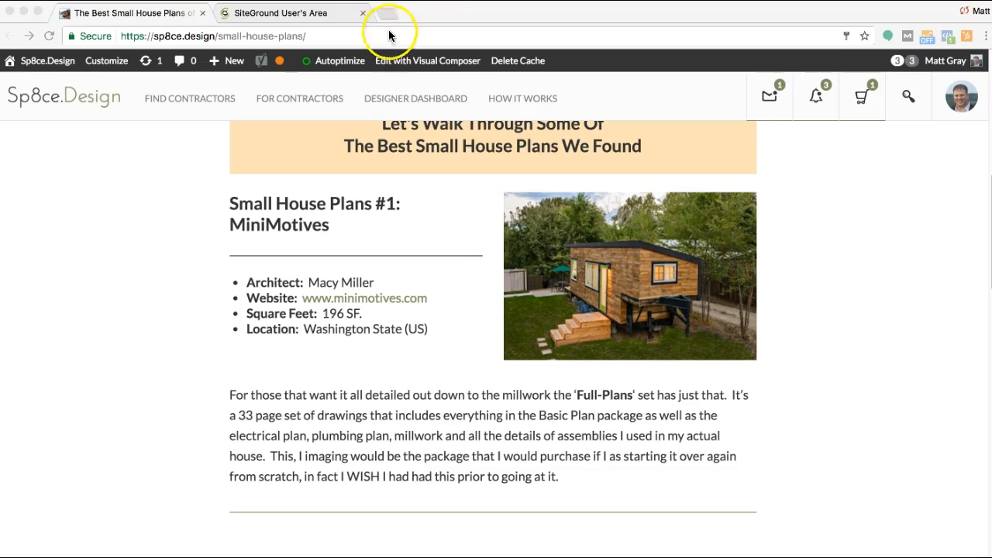
Move the Edit Post window aside and fit the published post's window back across the screen
{"action": "left_click_drag", "start_coordinate": [443, 12], "coordinate": [607, 12]}
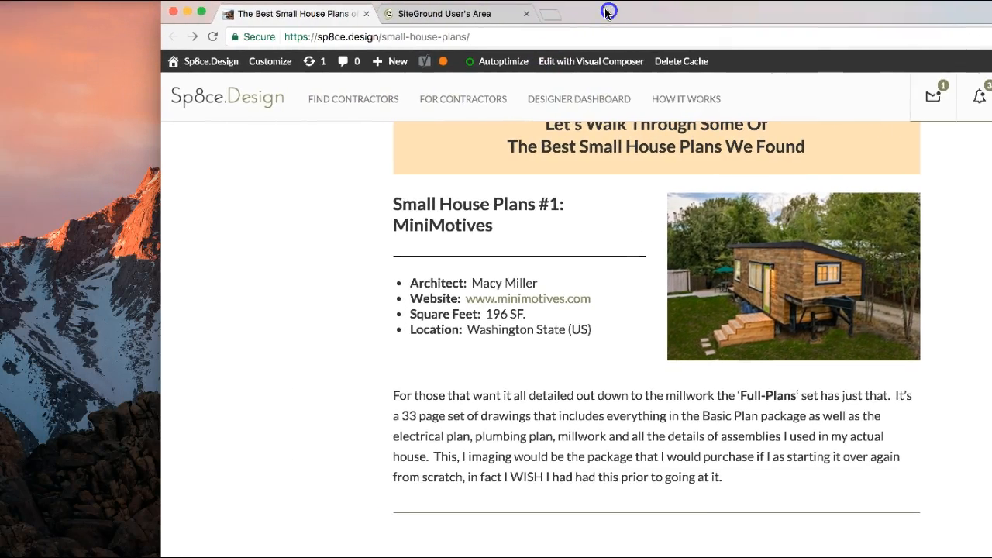
{"action": "left_click_drag", "start_coordinate": [174, 6], "coordinate": [481, 10]}
{"action": "left_click_drag", "start_coordinate": [907, 24], "coordinate": [851, 9]}
{"action": "left_click_drag", "start_coordinate": [273, 77], "coordinate": [542, 9]}
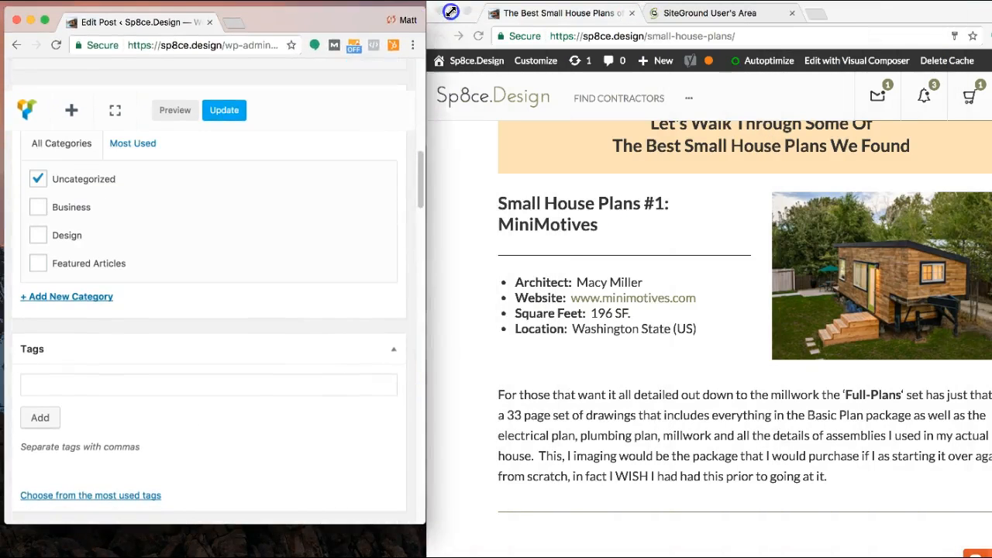
{"action": "left_click_drag", "start_coordinate": [421, 6], "coordinate": [991, 0]}
{"action": "left_click_drag", "start_coordinate": [670, 16], "coordinate": [0, 24]}
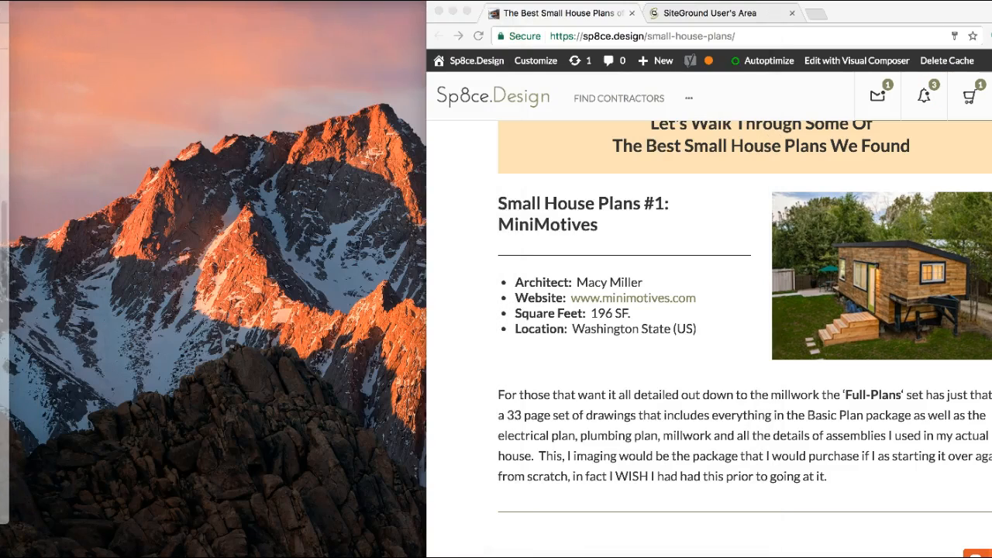
{"action": "left_click_drag", "start_coordinate": [918, 21], "coordinate": [492, 22]}
{"action": "left_click_drag", "start_coordinate": [680, 242], "coordinate": [991, 243]}
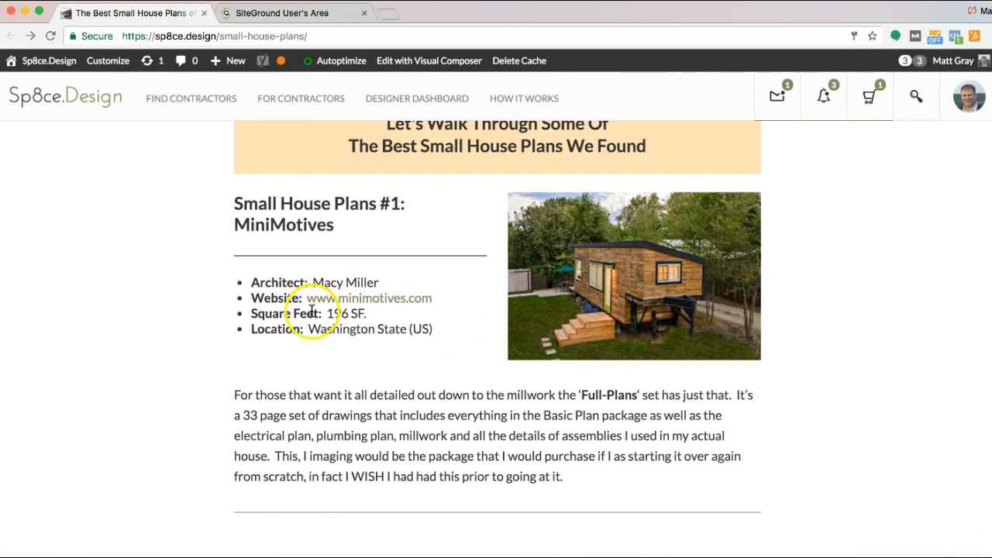
Examine the MiniMotives entry's heading and its architect, website, square feet and location details
{"action": "scroll", "coordinate": [263, 338], "scroll_direction": "down", "scroll_amount": 1}
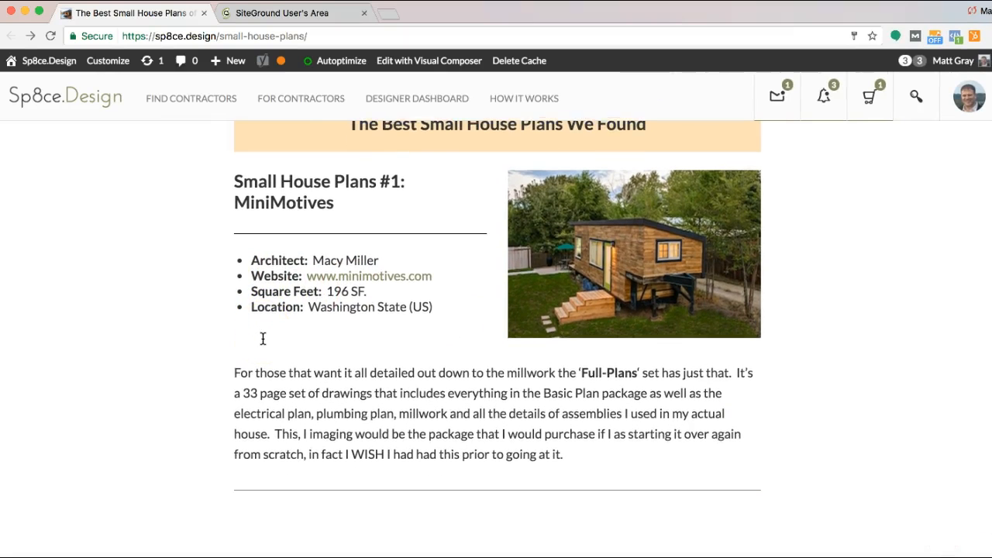
{"action": "scroll", "coordinate": [262, 338], "scroll_direction": "down", "scroll_amount": 1}
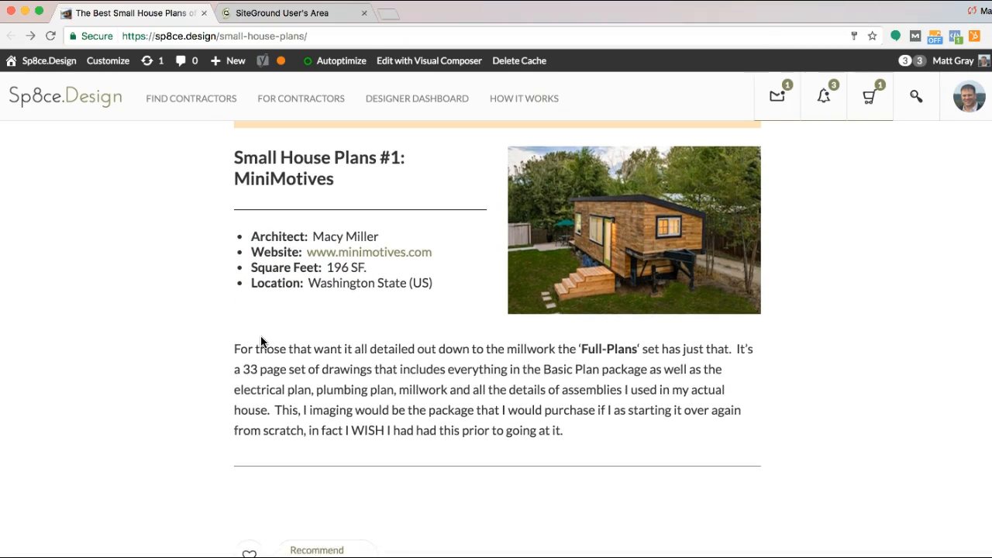
{"action": "scroll", "coordinate": [262, 343], "scroll_direction": "down", "scroll_amount": 1}
{"action": "left_click", "coordinate": [163, 184]}
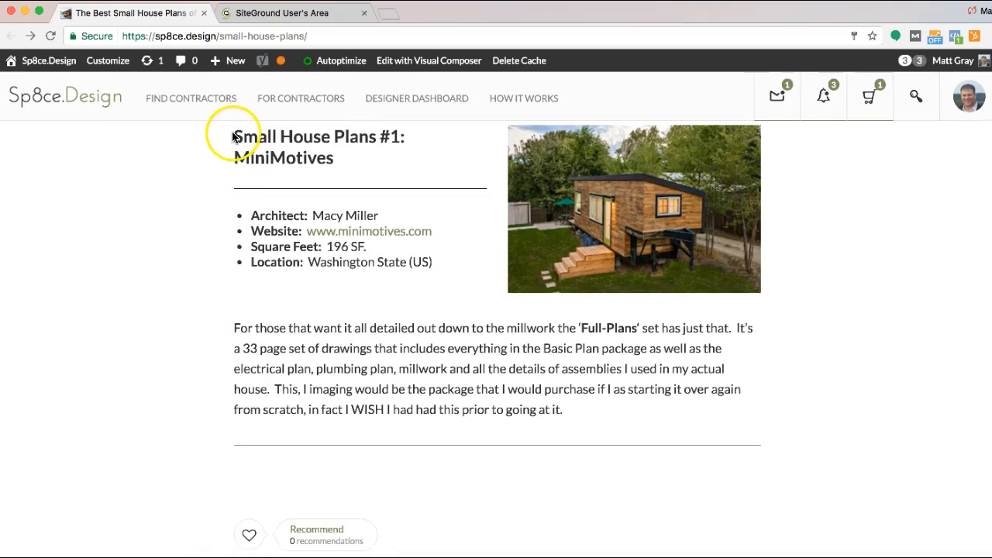
{"action": "left_click_drag", "start_coordinate": [234, 136], "coordinate": [348, 162]}
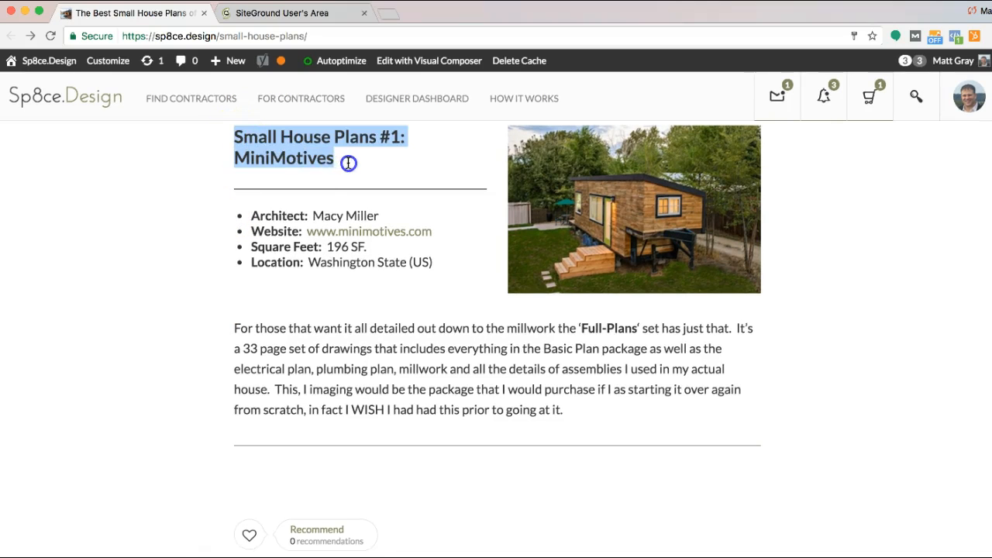
{"action": "left_click_drag", "start_coordinate": [453, 273], "coordinate": [242, 216]}
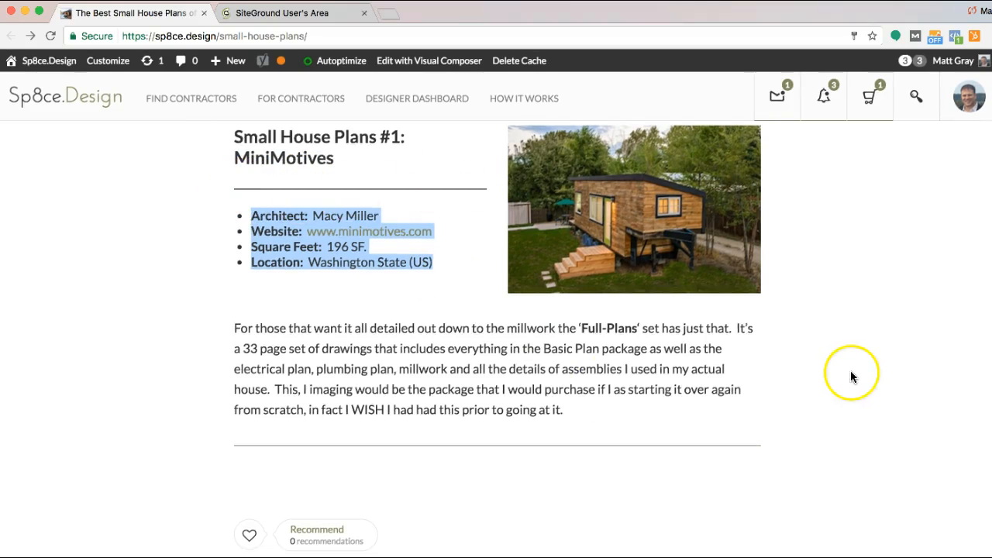
Examine the MiniMotives entry's photo and description paragraph, and how the entry fits into the post's layout
{"action": "scroll", "coordinate": [850, 369], "scroll_direction": "up", "scroll_amount": 1}
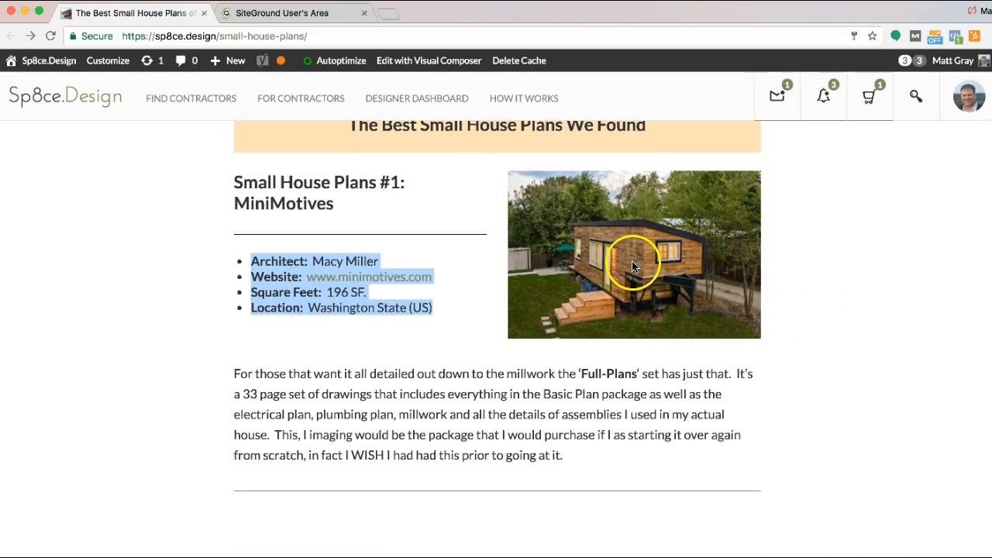
{"action": "scroll", "coordinate": [219, 390], "scroll_direction": "up", "scroll_amount": 2}
{"action": "scroll", "coordinate": [215, 388], "scroll_direction": "down", "scroll_amount": 2}
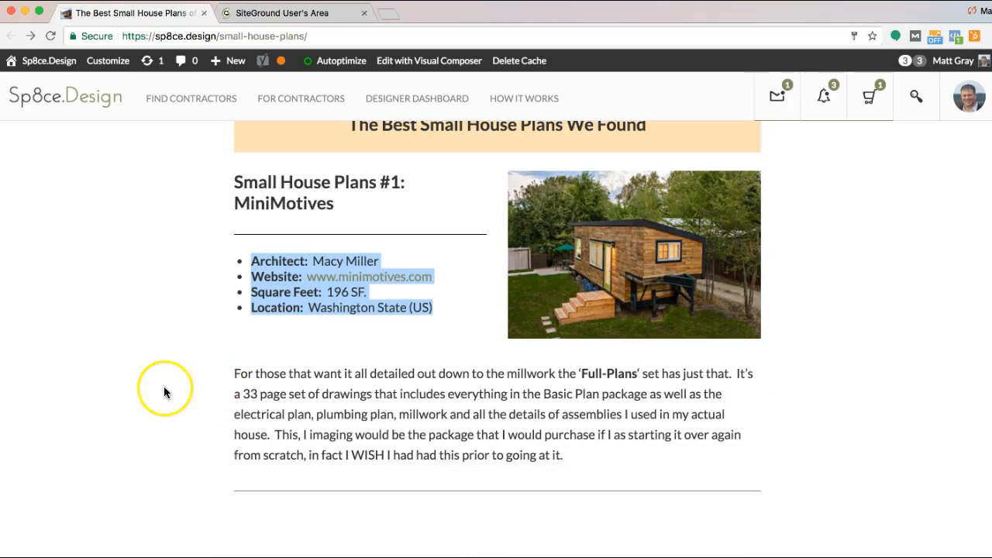
{"action": "left_click_drag", "start_coordinate": [234, 374], "coordinate": [635, 471]}
{"action": "scroll", "coordinate": [225, 419], "scroll_direction": "down", "scroll_amount": 2}
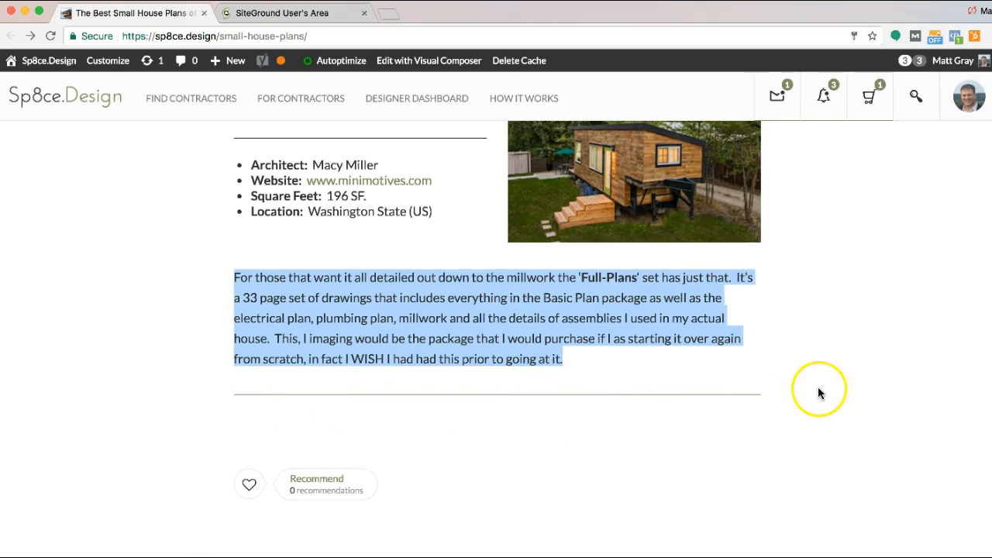
{"action": "scroll", "coordinate": [821, 396], "scroll_direction": "up", "scroll_amount": 4}
{"action": "scroll", "coordinate": [829, 398], "scroll_direction": "up", "scroll_amount": 8}
{"action": "scroll", "coordinate": [833, 401], "scroll_direction": "down", "scroll_amount": 9}
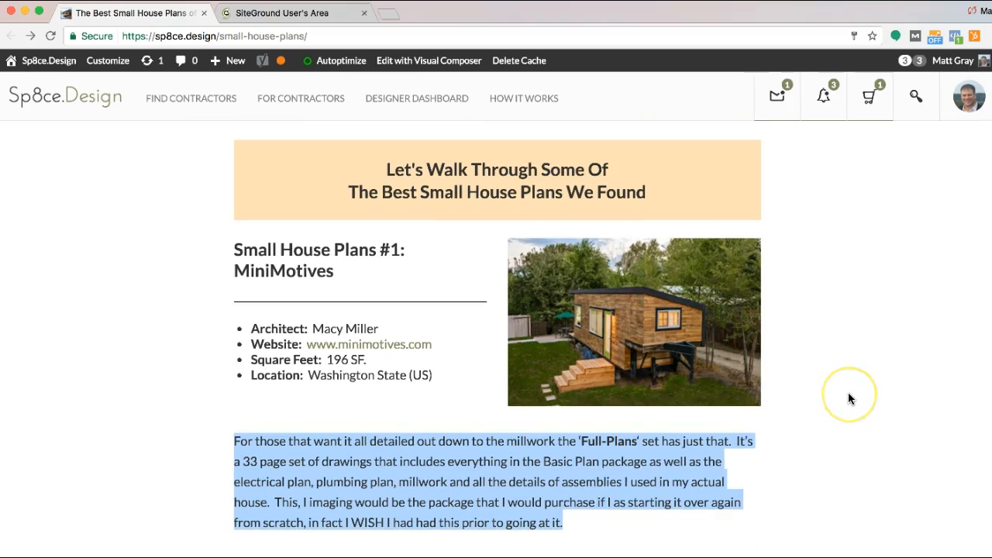
{"action": "scroll", "coordinate": [849, 395], "scroll_direction": "down", "scroll_amount": 1}
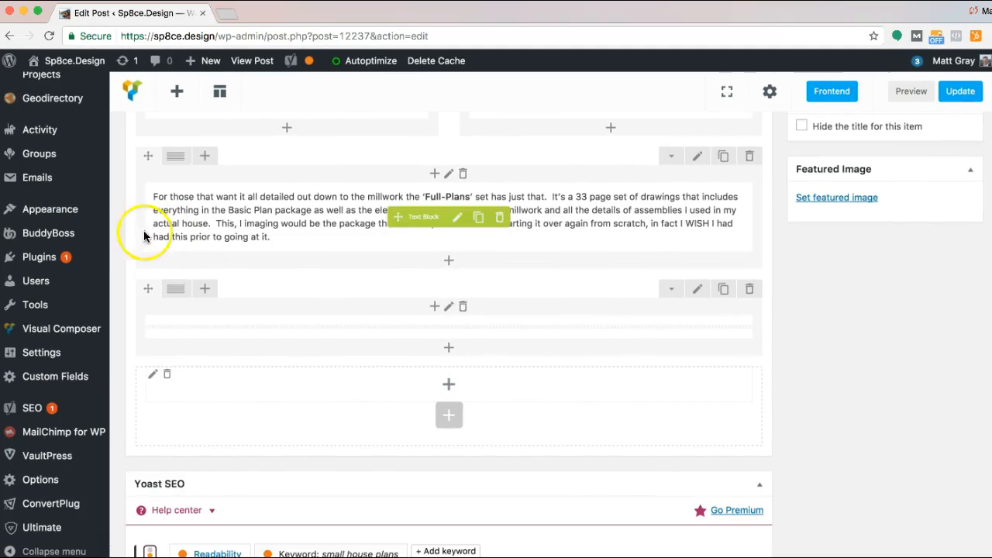
Go to the WordPress dashboard and open "The Best Small House Plans of 2017" for editing from the posts list
{"action": "scroll", "coordinate": [144, 236], "scroll_direction": "up", "scroll_amount": 10}
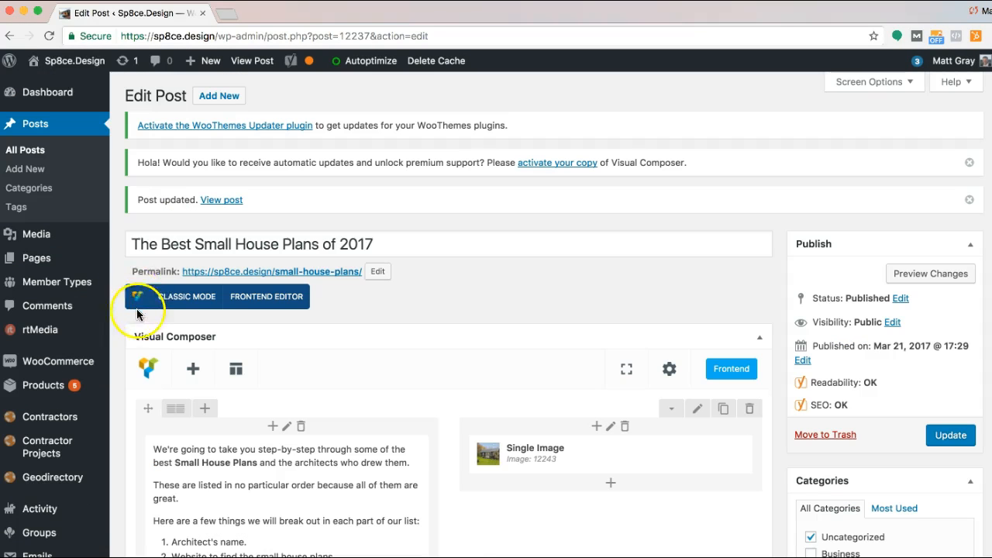
{"action": "mouse_move", "coordinate": [56, 59]}
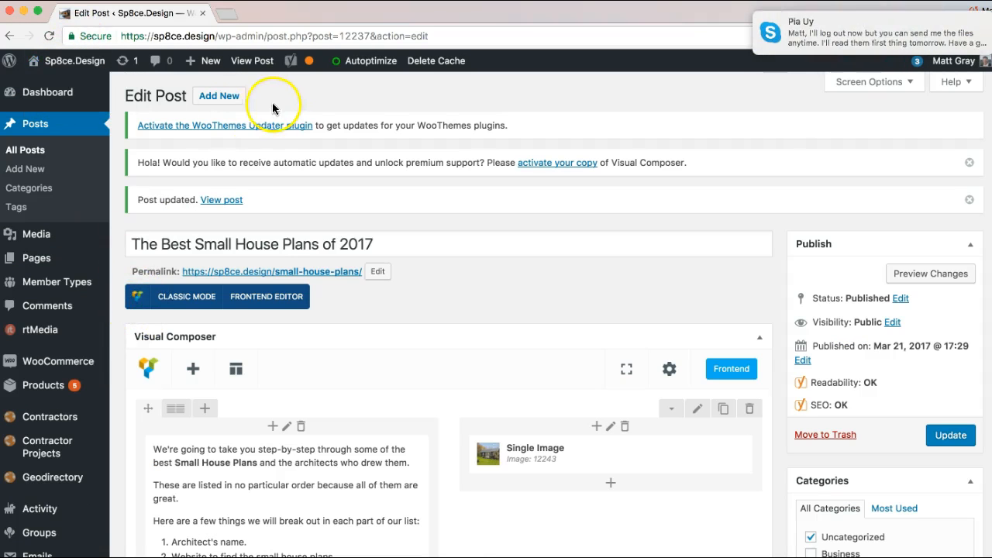
{"action": "mouse_move", "coordinate": [48, 98]}
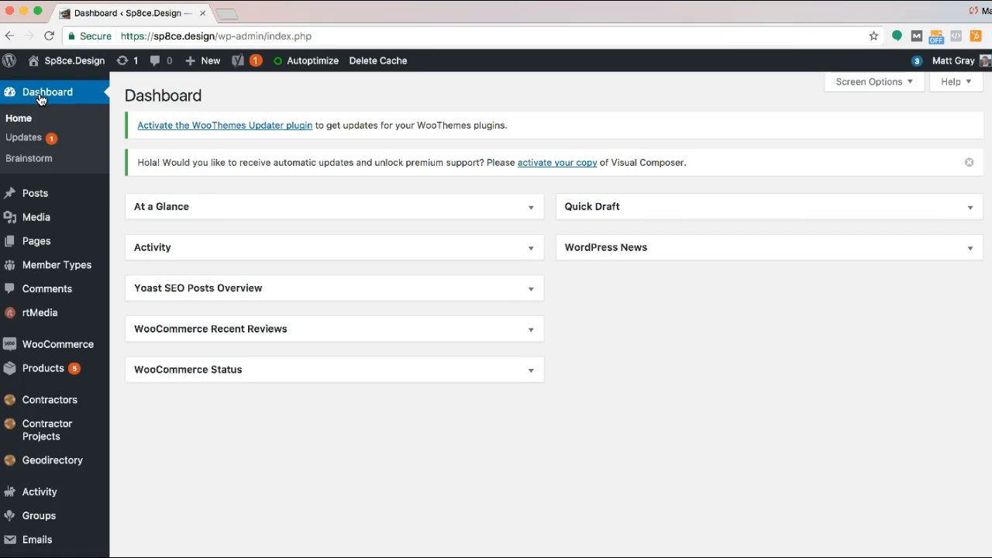
{"action": "left_click", "coordinate": [49, 200]}
{"action": "left_click", "coordinate": [32, 200]}
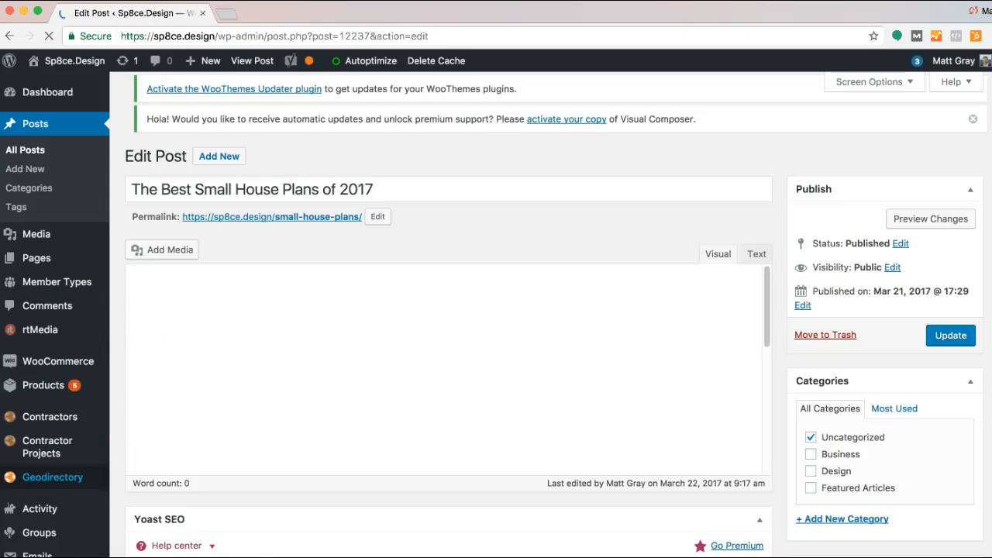
Look through the Visual Composer layout of the post, from the introduction to the MiniMotives rows
{"action": "scroll", "coordinate": [138, 392], "scroll_direction": "down", "scroll_amount": 10}
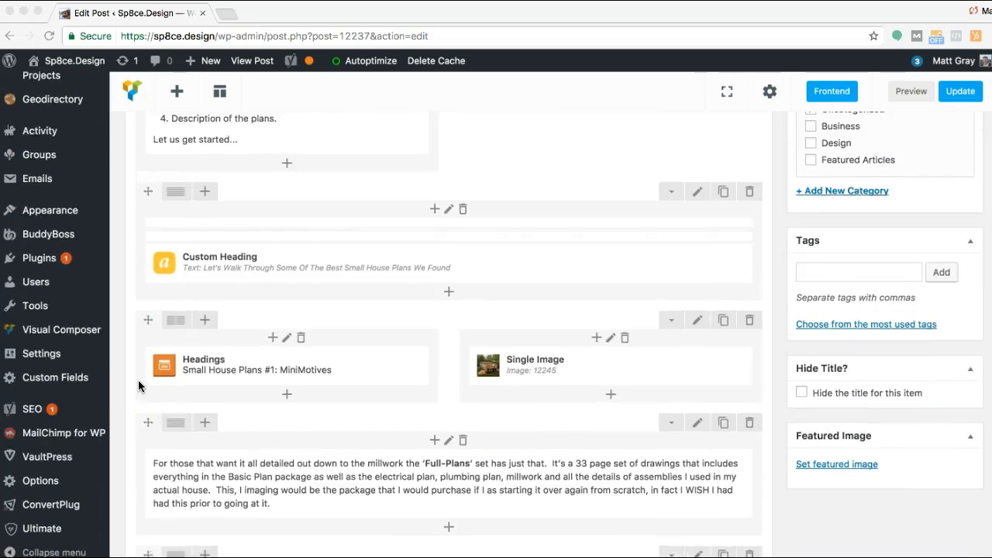
{"action": "scroll", "coordinate": [141, 387], "scroll_direction": "up", "scroll_amount": 5}
{"action": "scroll", "coordinate": [140, 387], "scroll_direction": "up", "scroll_amount": 3}
{"action": "scroll", "coordinate": [139, 387], "scroll_direction": "down", "scroll_amount": 4}
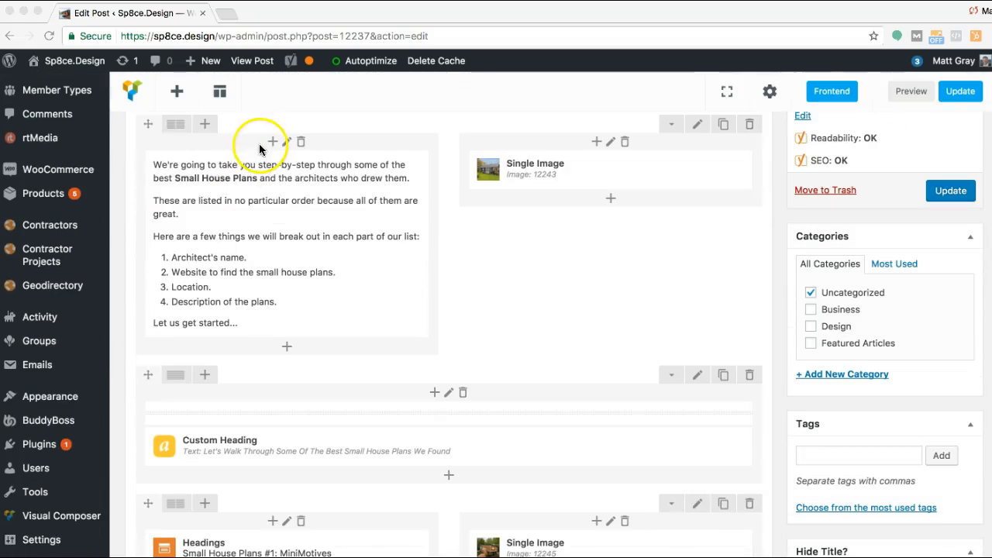
{"action": "scroll", "coordinate": [138, 147], "scroll_direction": "up", "scroll_amount": 5}
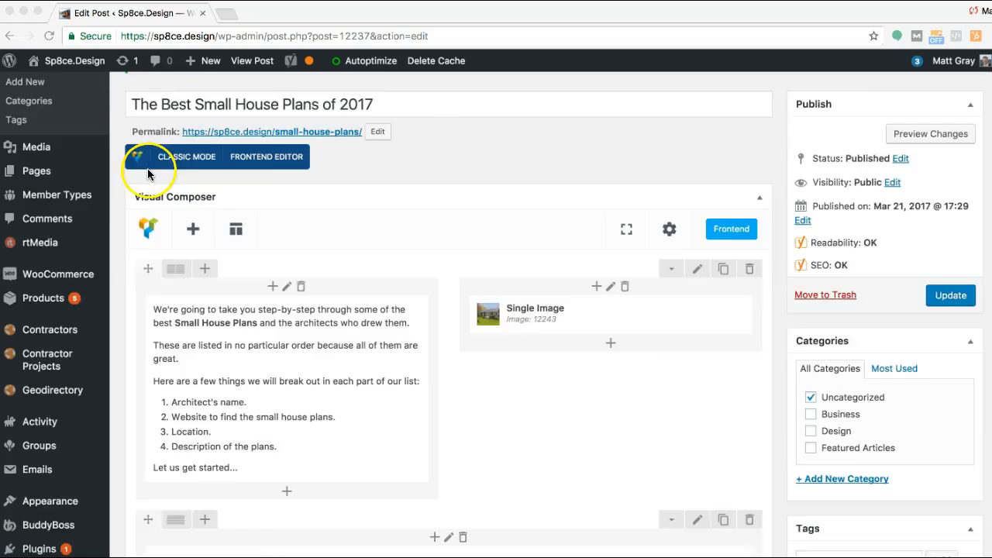
{"action": "scroll", "coordinate": [144, 189], "scroll_direction": "down", "scroll_amount": 3}
{"action": "scroll", "coordinate": [318, 349], "scroll_direction": "down", "scroll_amount": 5}
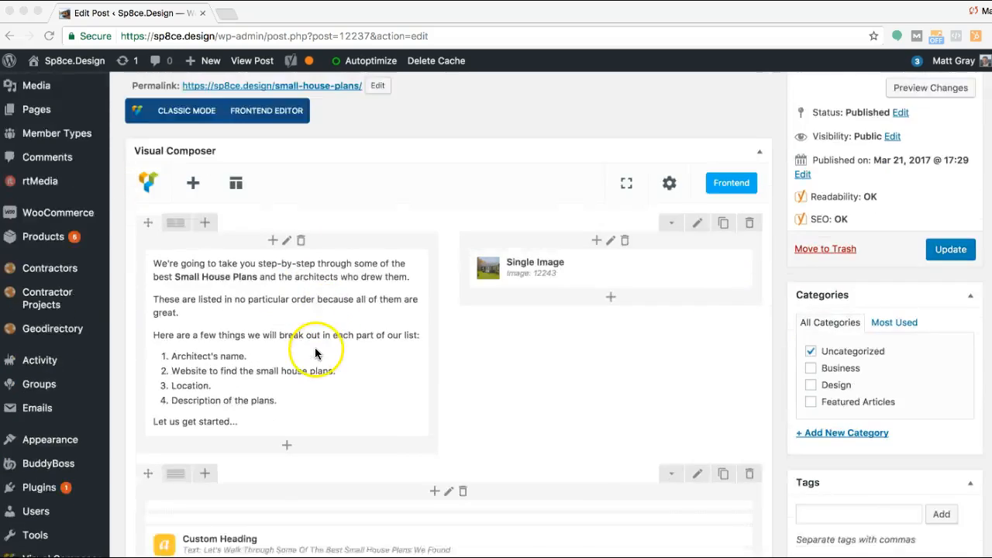
Compare the MiniMotives heading, image and description elements in the editor with the matching parts of the published post
{"action": "scroll", "coordinate": [372, 325], "scroll_direction": "down", "scroll_amount": 3}
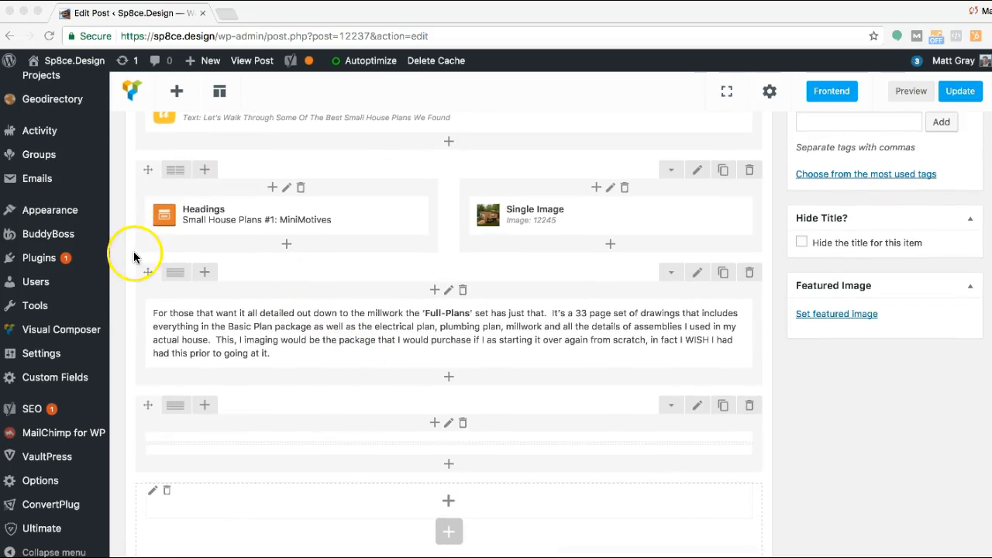
{"action": "mouse_move", "coordinate": [248, 217]}
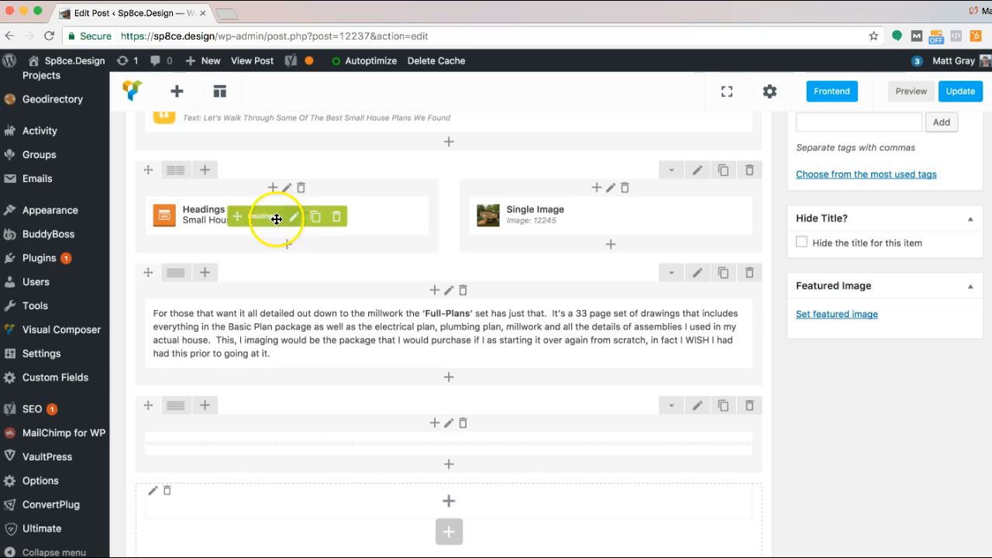
{"action": "mouse_move", "coordinate": [663, 219]}
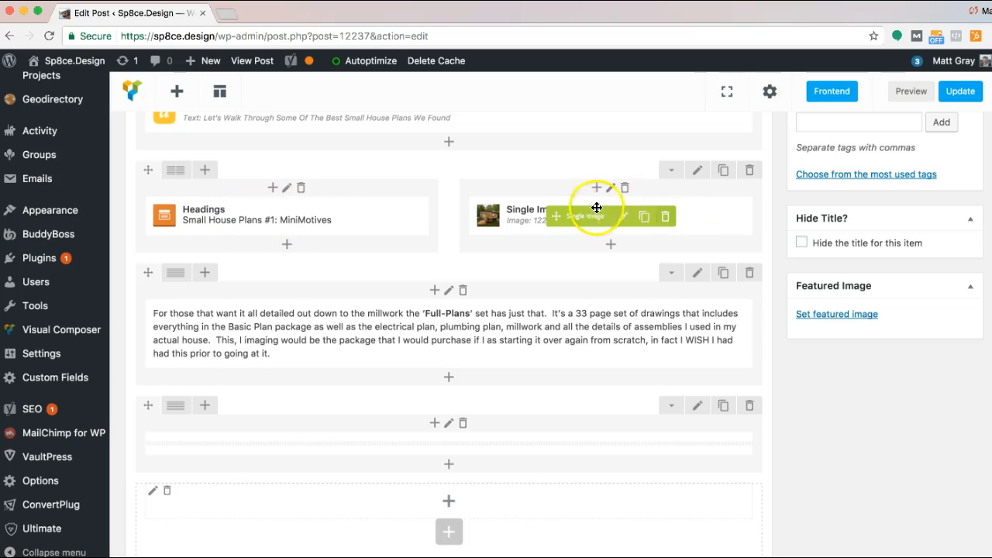
{"action": "mouse_move", "coordinate": [320, 305]}
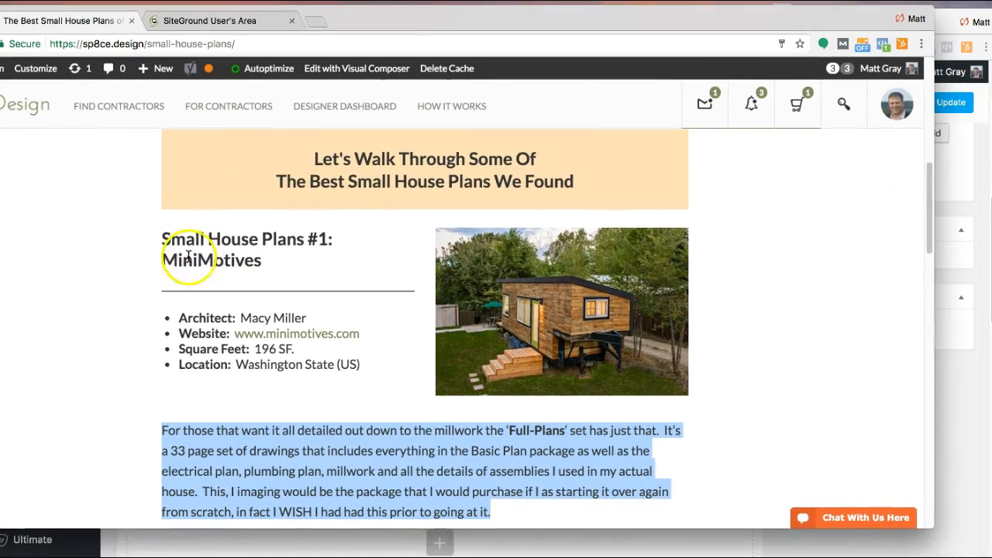
{"action": "left_click_drag", "start_coordinate": [158, 227], "coordinate": [372, 368]}
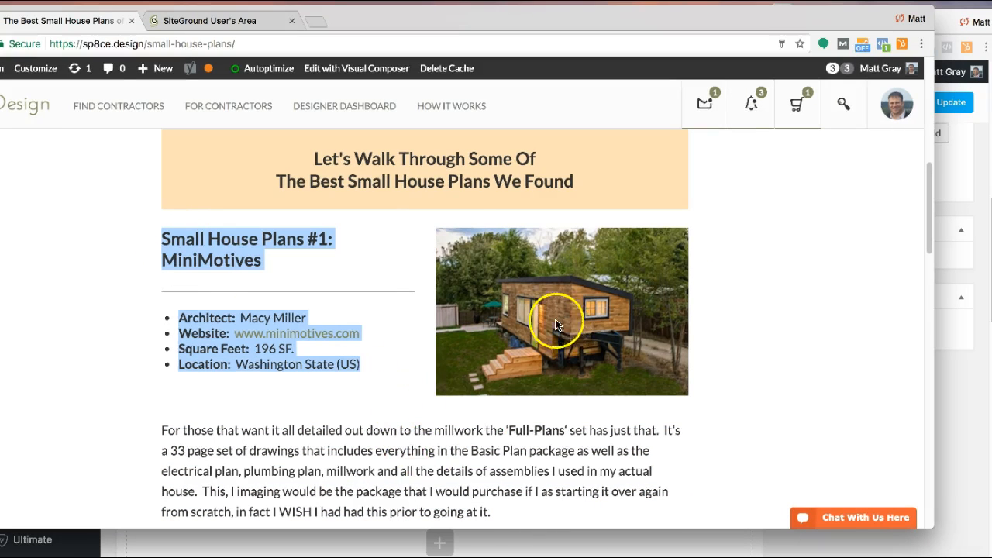
{"action": "triple_click", "coordinate": [342, 434]}
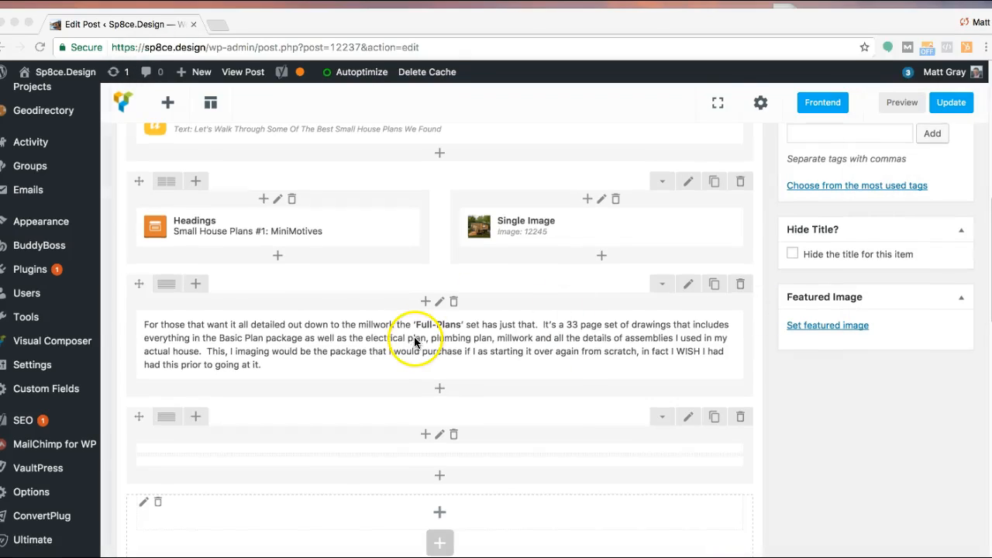
Examine the edit and duplicate options of the MiniMotives text block and Headings element
{"action": "left_click", "coordinate": [439, 342]}
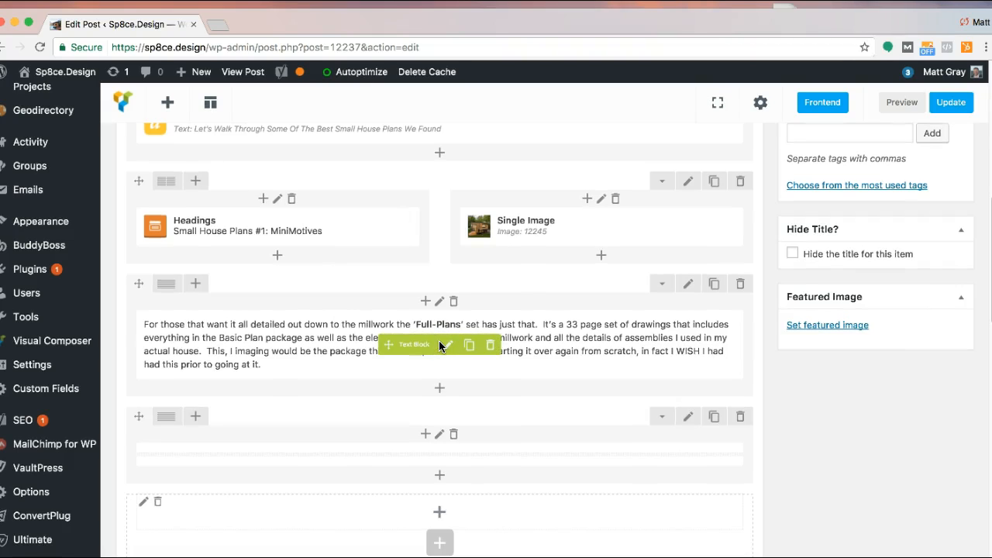
{"action": "left_click", "coordinate": [96, 290]}
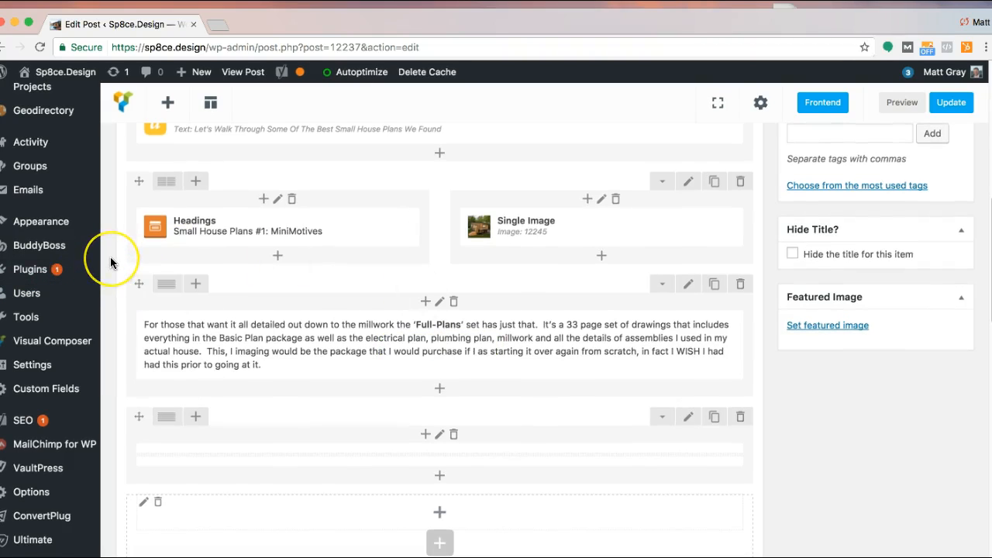
{"action": "left_click", "coordinate": [265, 228]}
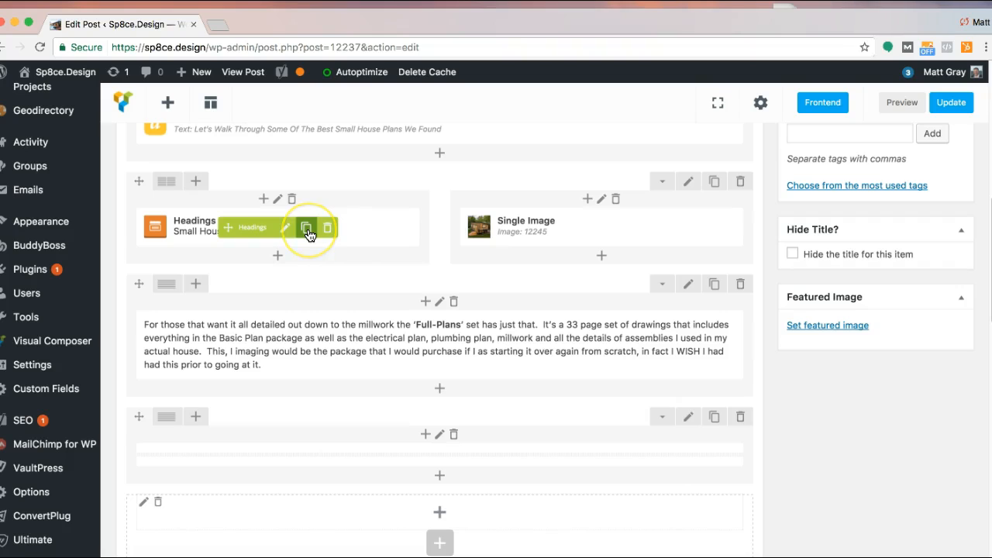
{"action": "left_click", "coordinate": [285, 233]}
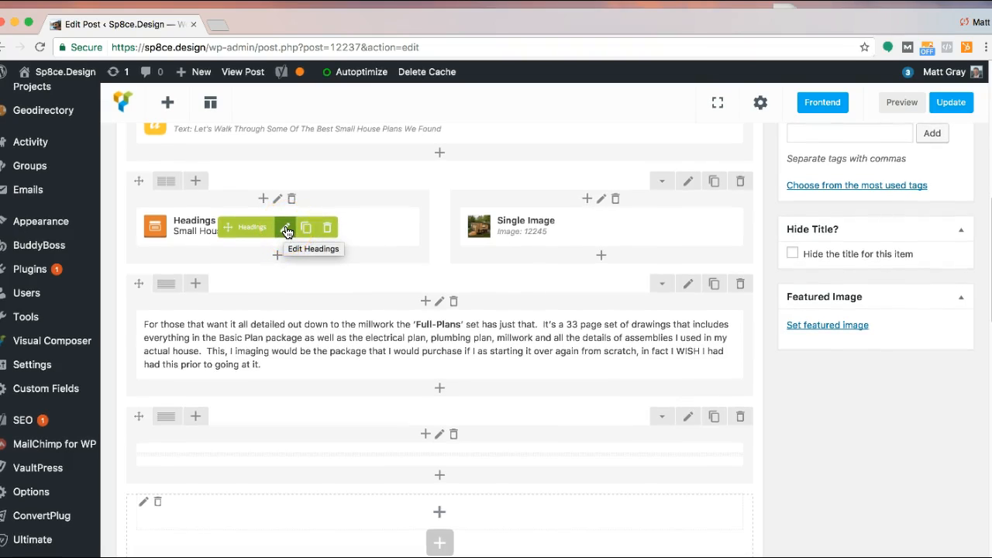
{"action": "left_click", "coordinate": [308, 232]}
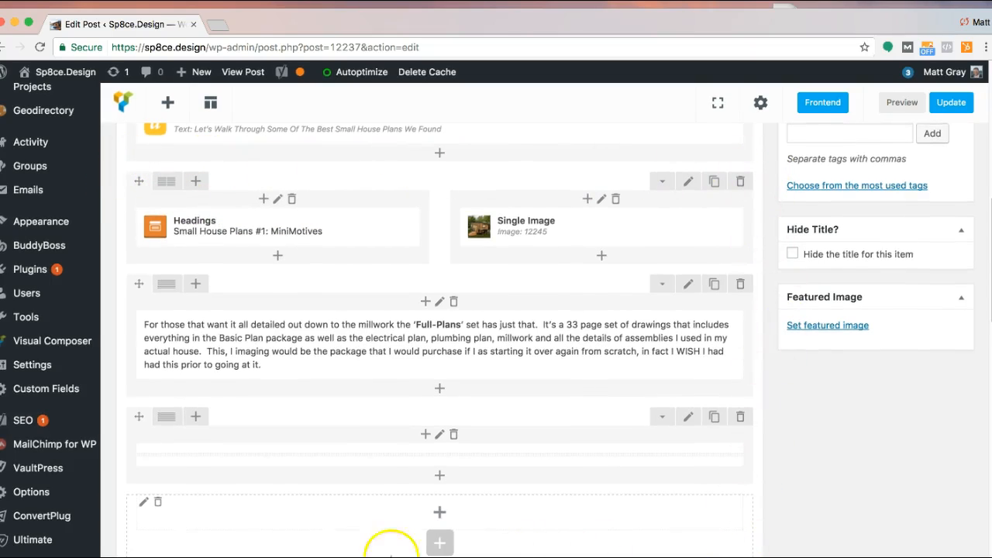
{"action": "scroll", "coordinate": [121, 345], "scroll_direction": "down", "scroll_amount": 1}
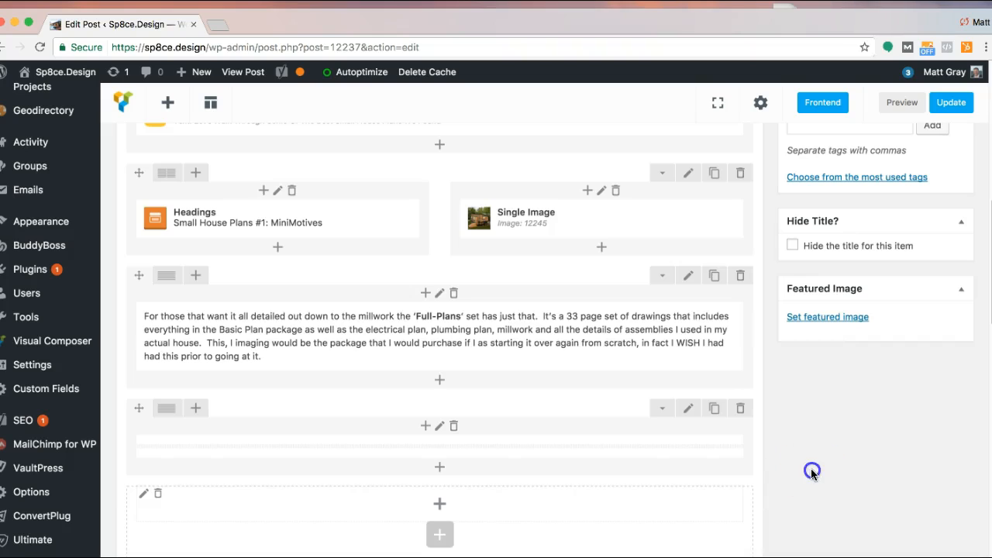
{"action": "scroll", "coordinate": [810, 473], "scroll_direction": "down", "scroll_amount": 3}
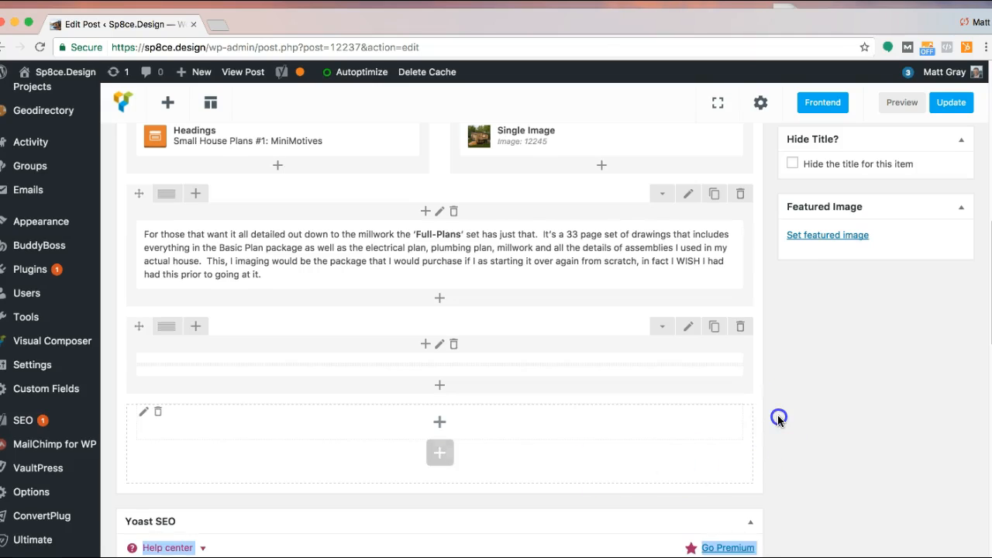
{"action": "scroll", "coordinate": [779, 419], "scroll_direction": "up", "scroll_amount": 3}
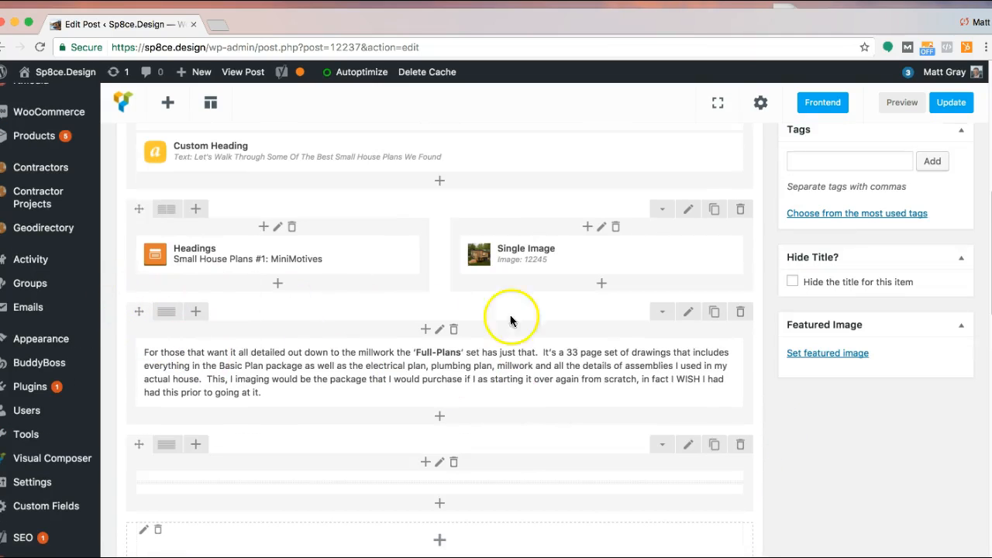
{"action": "scroll", "coordinate": [240, 419], "scroll_direction": "up", "scroll_amount": 2}
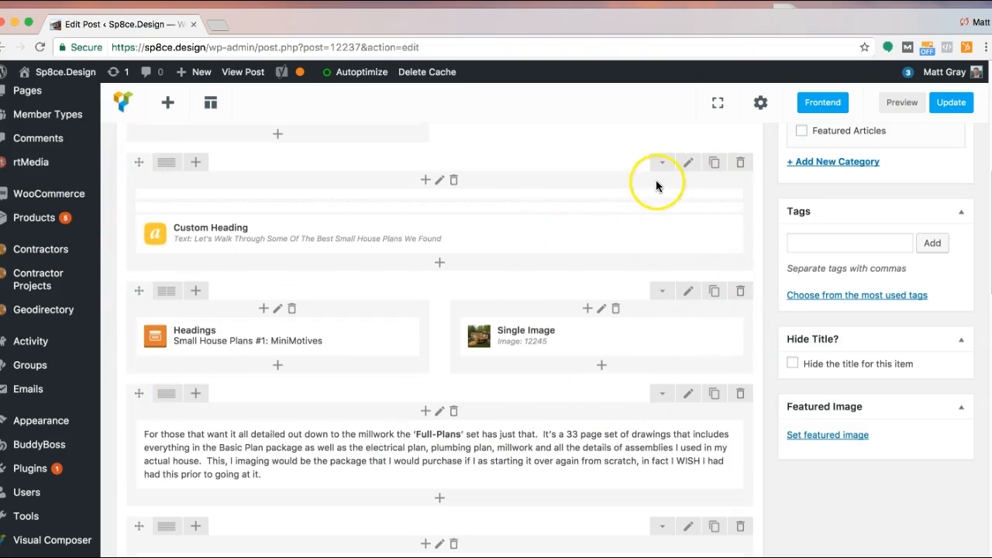
{"action": "scroll", "coordinate": [662, 225], "scroll_direction": "down", "scroll_amount": 2}
{"action": "scroll", "coordinate": [670, 251], "scroll_direction": "up", "scroll_amount": 1}
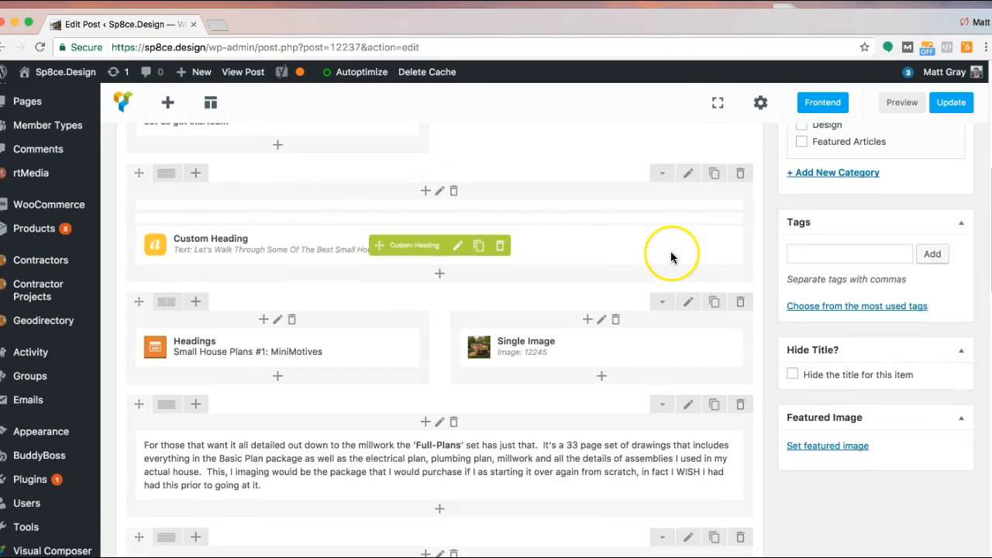
{"action": "scroll", "coordinate": [671, 252], "scroll_direction": "down", "scroll_amount": 3}
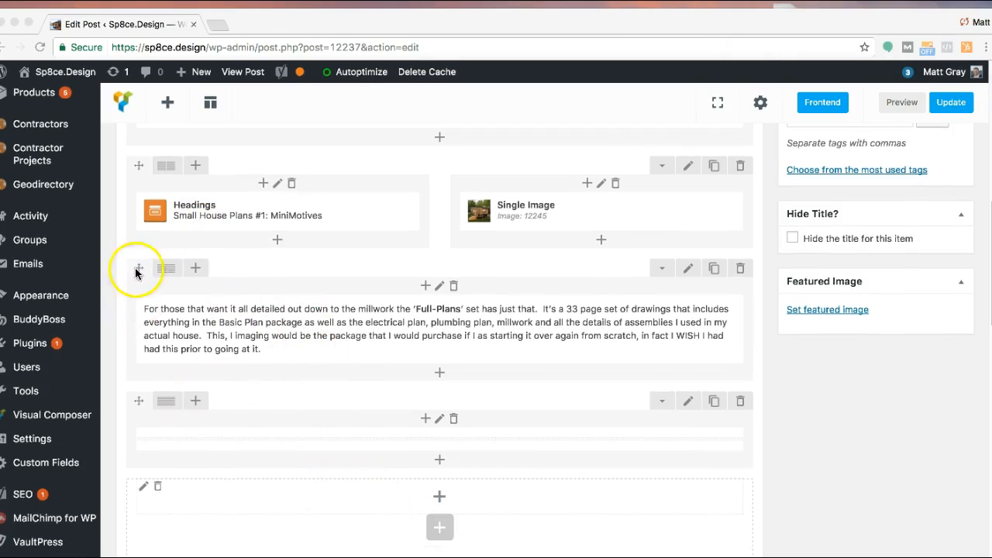
Find the Row element by searching for "row" and add it below the last row of the post
{"action": "left_click", "coordinate": [852, 447]}
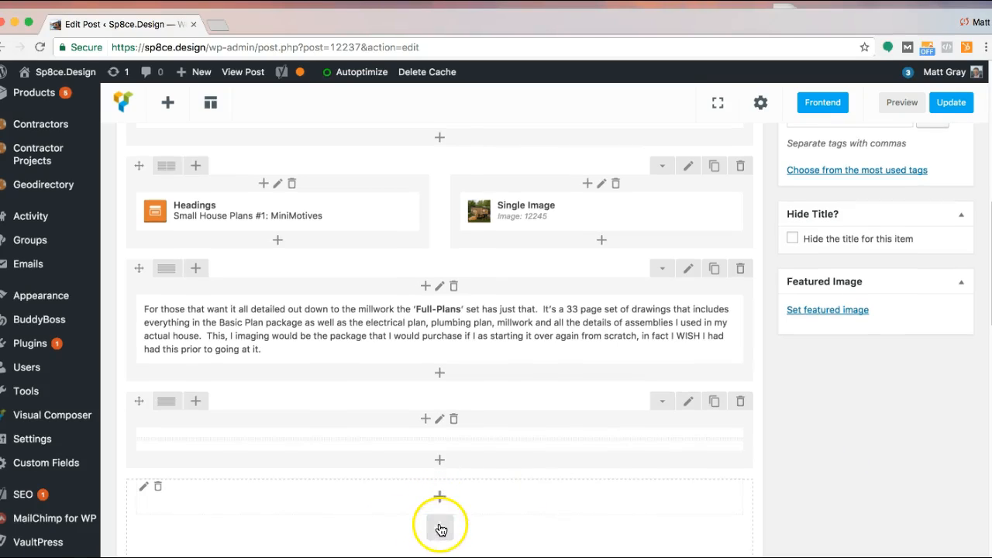
{"action": "left_click", "coordinate": [439, 500]}
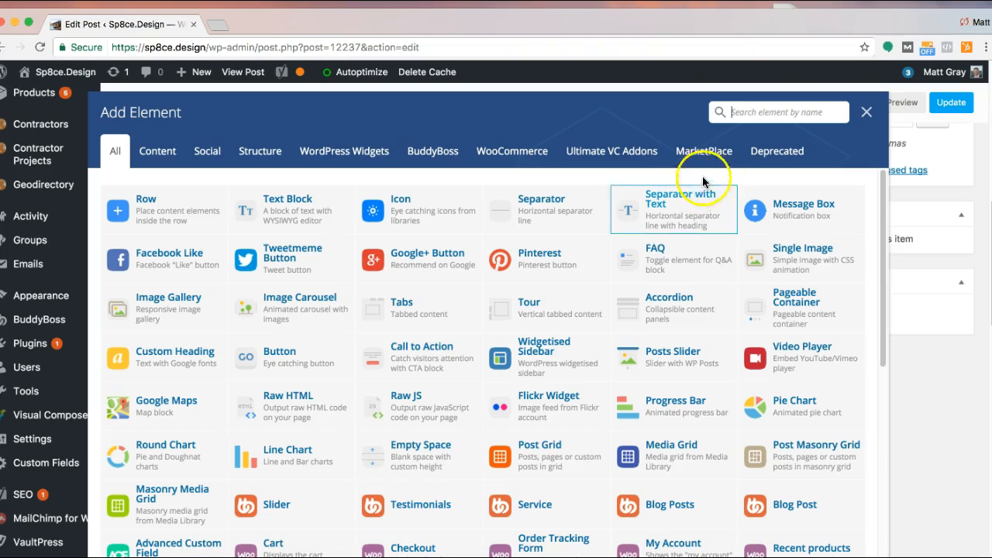
{"action": "type", "text": "row"}
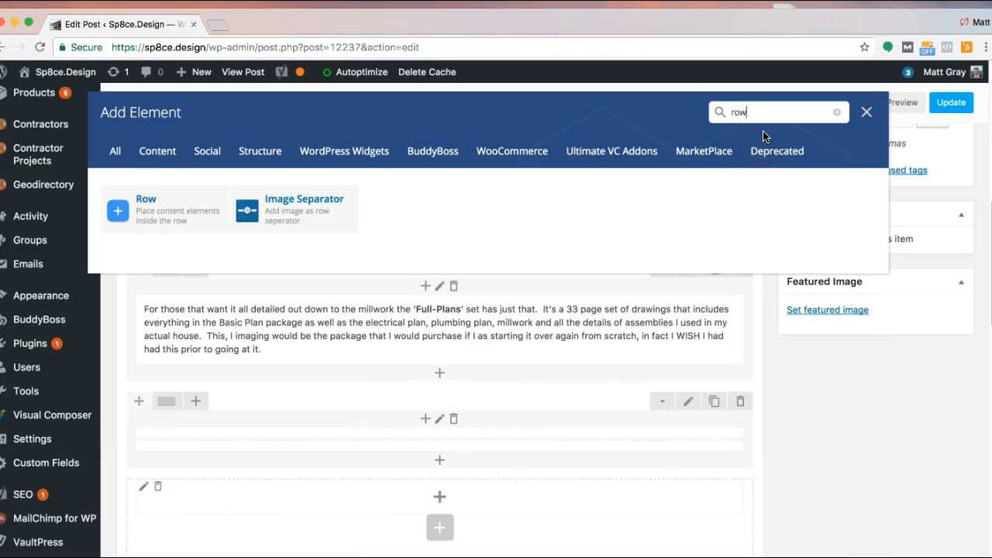
{"action": "left_click", "coordinate": [201, 217]}
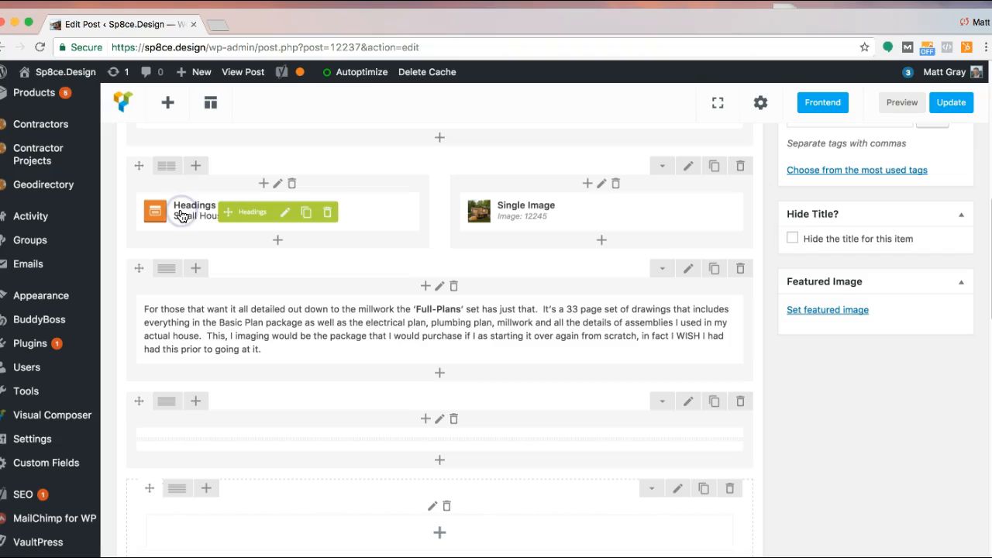
Duplicate the Headings element and the Single Image element within the MiniMotives row
{"action": "scroll", "coordinate": [770, 432], "scroll_direction": "down", "scroll_amount": 2}
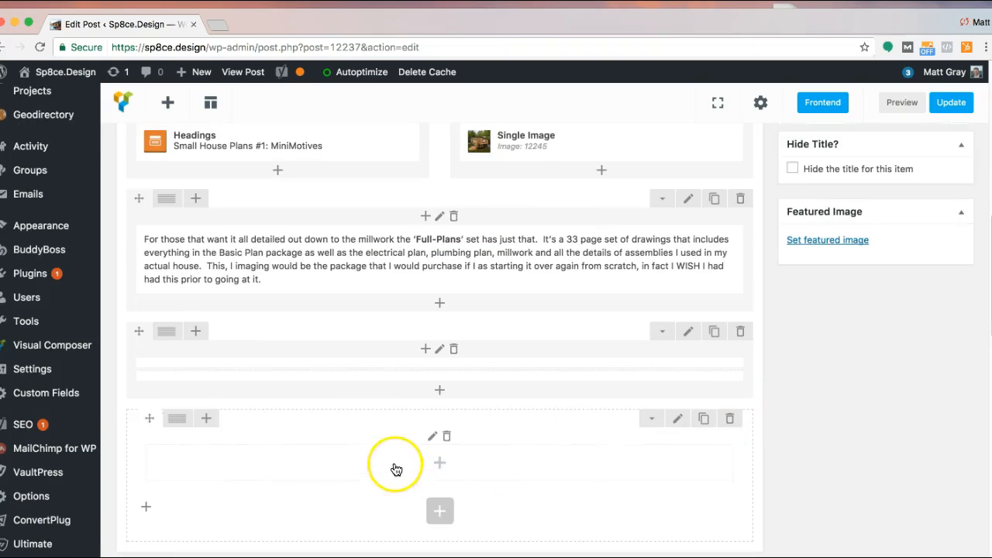
{"action": "scroll", "coordinate": [383, 465], "scroll_direction": "up", "scroll_amount": 6}
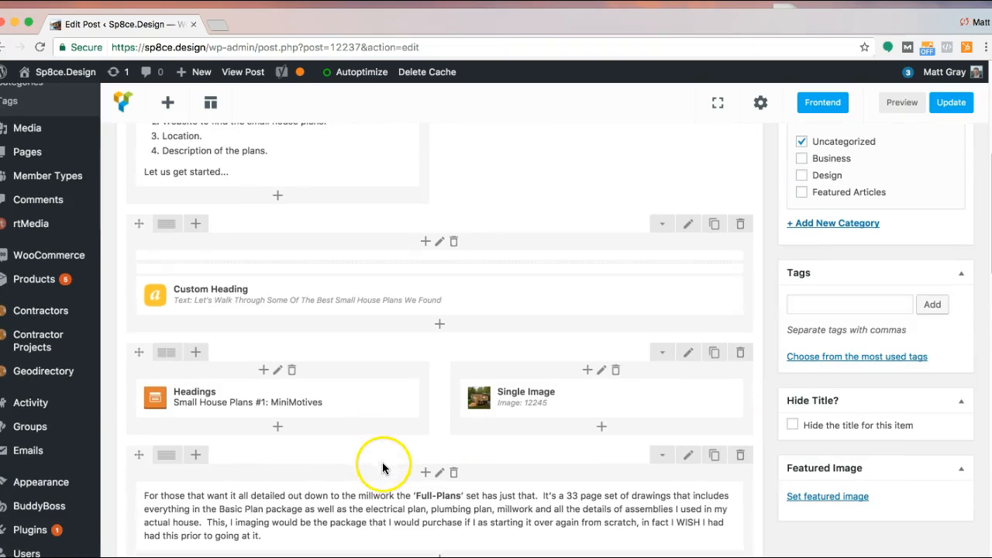
{"action": "mouse_move", "coordinate": [308, 409]}
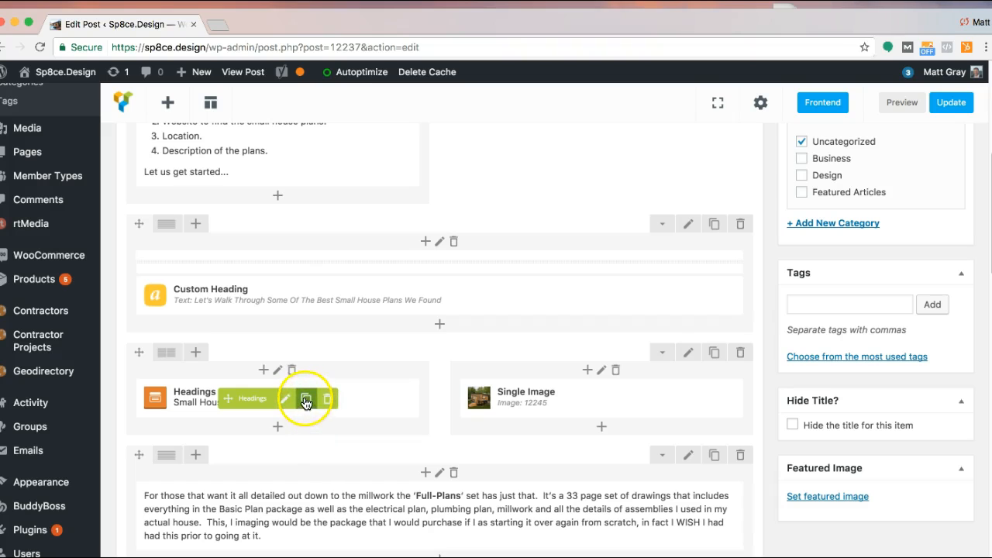
{"action": "scroll", "coordinate": [306, 399], "scroll_direction": "down", "scroll_amount": 3}
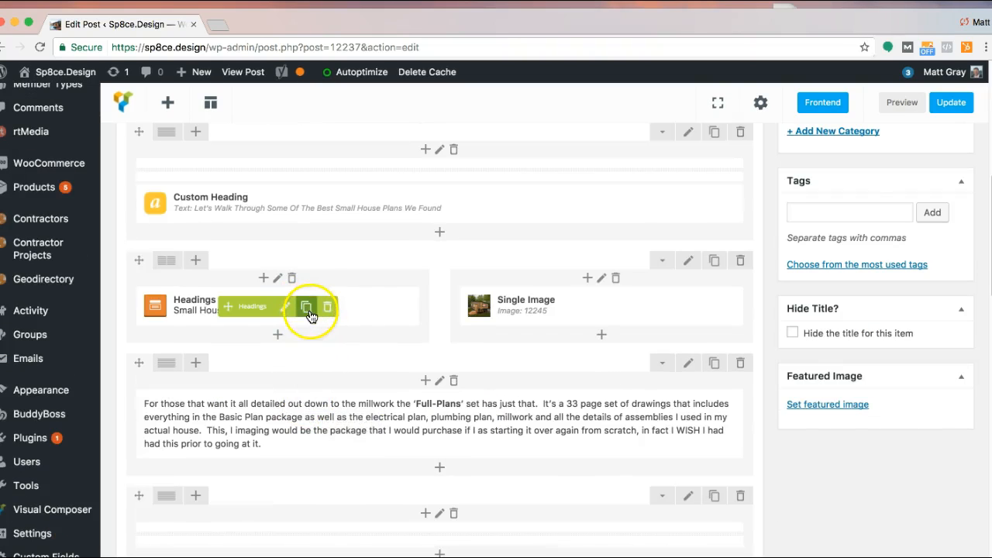
{"action": "left_click", "coordinate": [308, 308]}
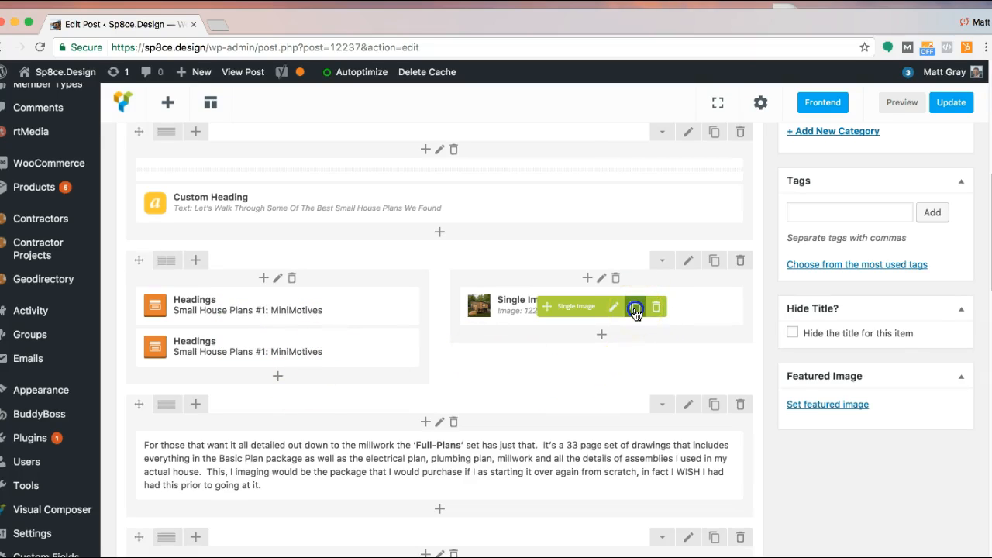
{"action": "left_click", "coordinate": [635, 310]}
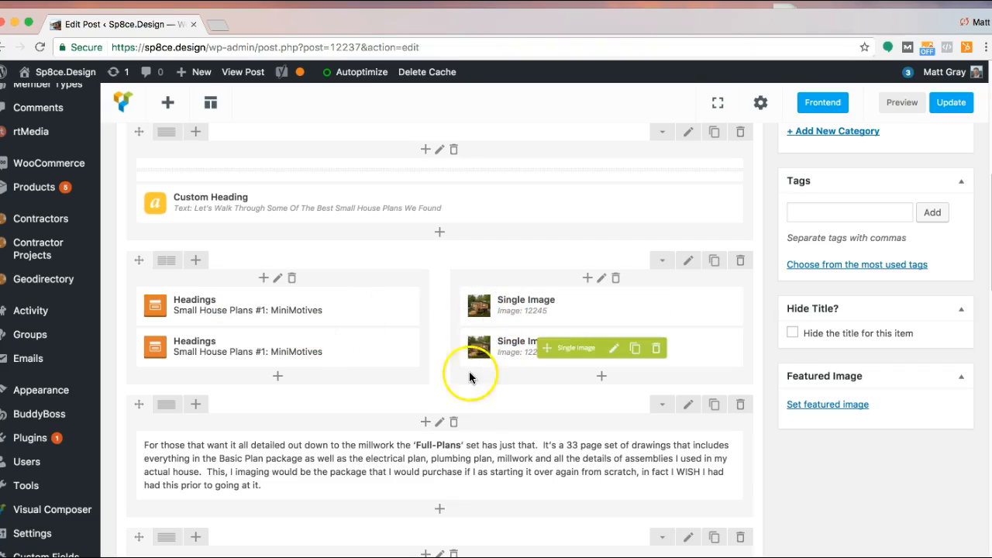
Split the new empty row at the end of the post into two equal columns
{"action": "scroll", "coordinate": [436, 364], "scroll_direction": "down", "scroll_amount": 3}
{"action": "scroll", "coordinate": [437, 365], "scroll_direction": "down", "scroll_amount": 3}
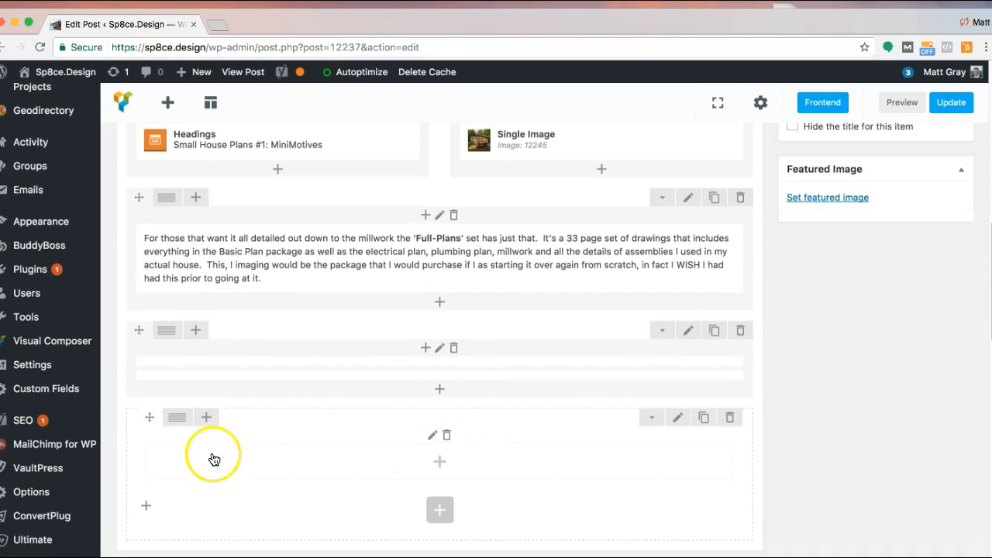
{"action": "mouse_move", "coordinate": [180, 430]}
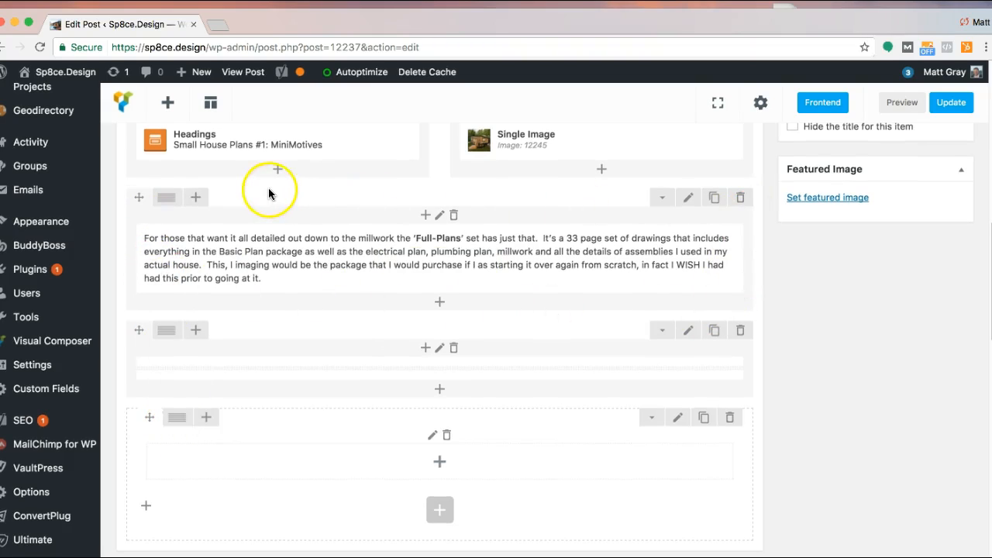
{"action": "scroll", "coordinate": [248, 284], "scroll_direction": "up", "scroll_amount": 5}
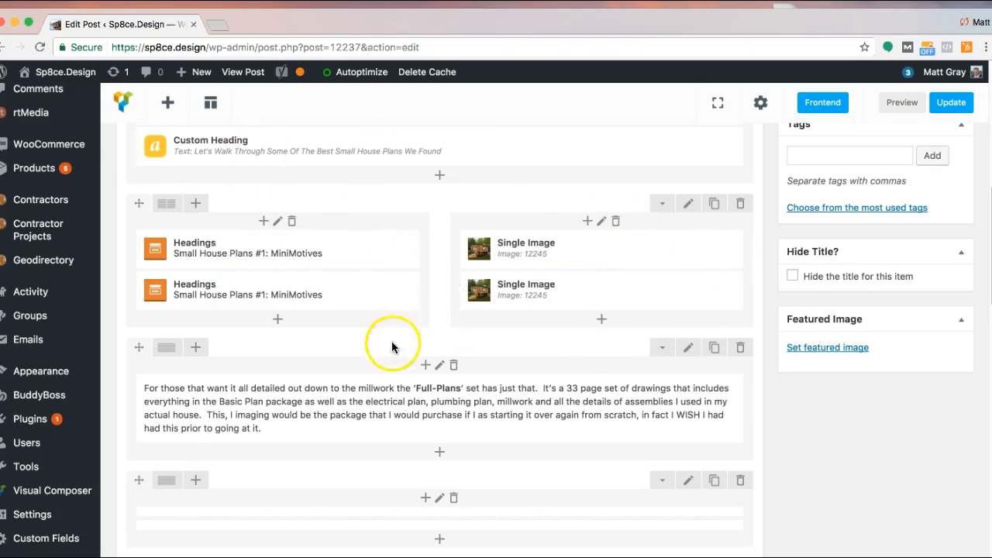
{"action": "scroll", "coordinate": [392, 347], "scroll_direction": "down", "scroll_amount": 6}
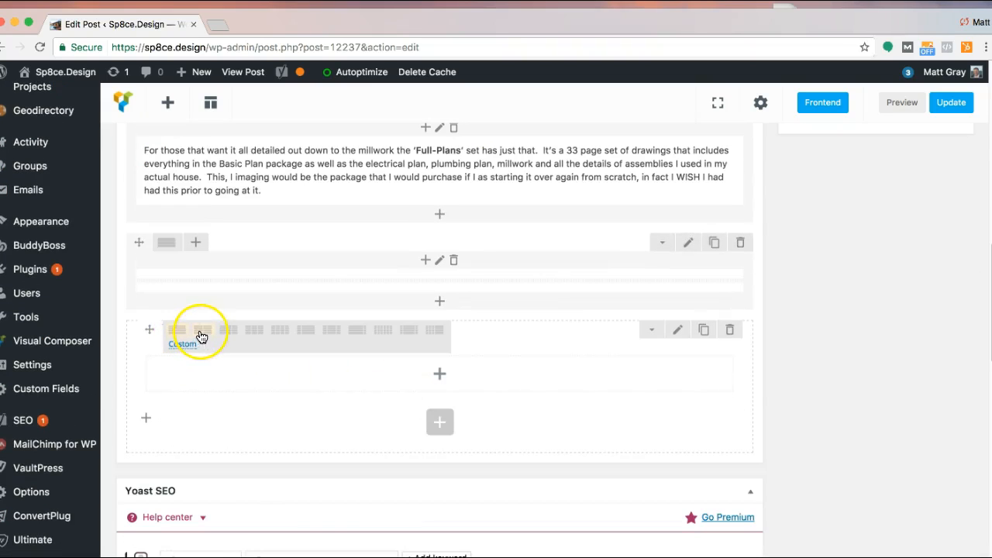
{"action": "left_click", "coordinate": [202, 333]}
{"action": "mouse_move", "coordinate": [178, 339]}
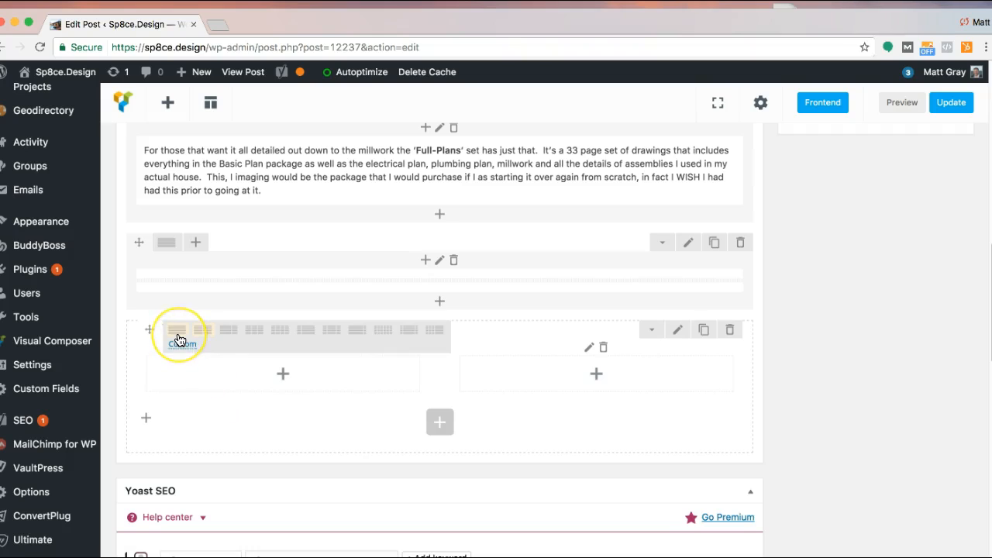
Try a three-column layout on the new empty row and change it to six equal columns
{"action": "left_click", "coordinate": [251, 333]}
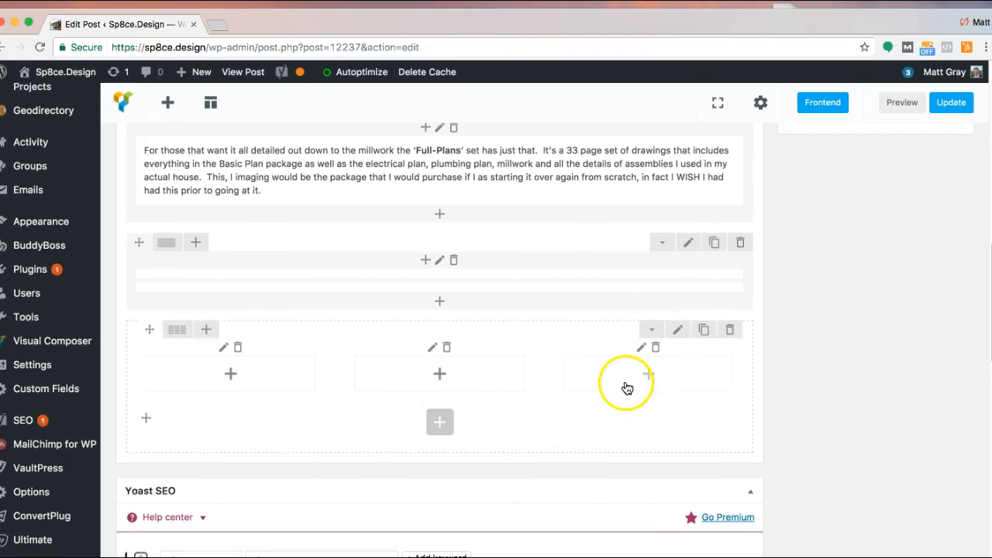
{"action": "mouse_move", "coordinate": [178, 337]}
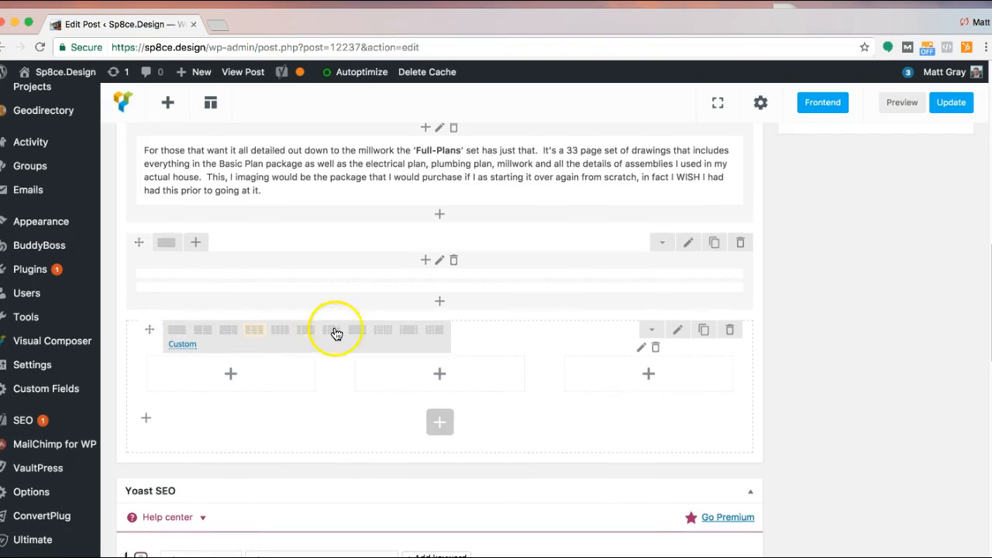
{"action": "left_click", "coordinate": [386, 337]}
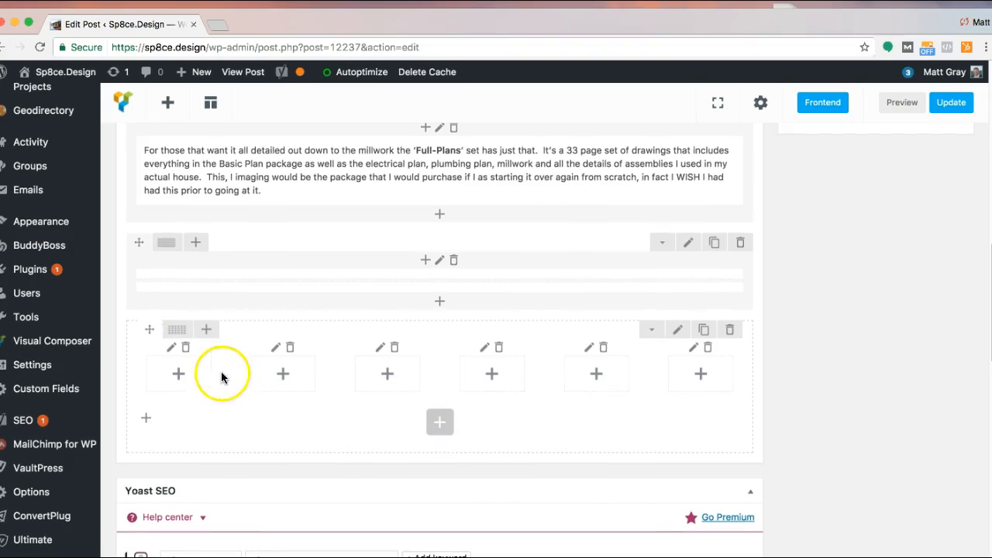
Change the new last row to two equal columns and move the duplicate Headings element into its first column
{"action": "mouse_move", "coordinate": [179, 335]}
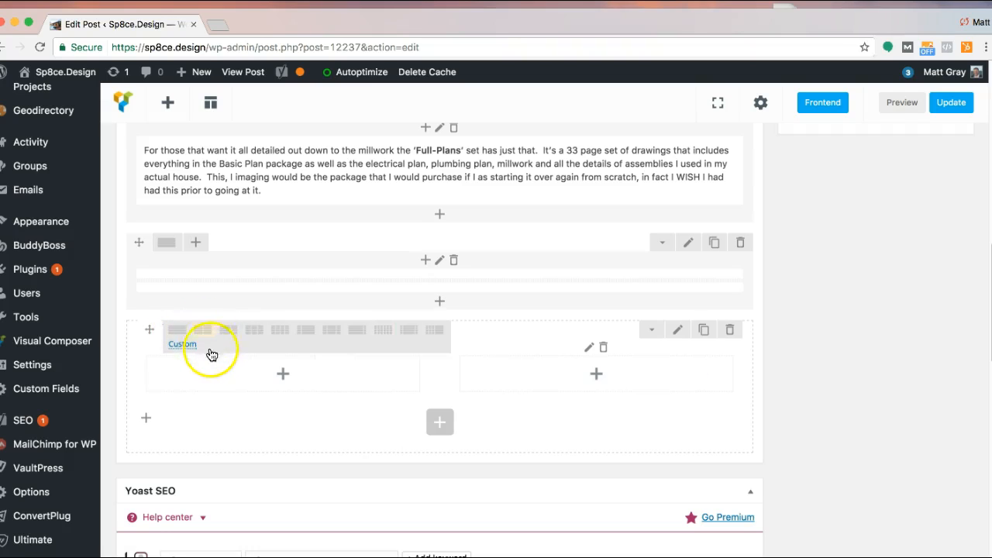
{"action": "scroll", "coordinate": [212, 357], "scroll_direction": "up", "scroll_amount": 3}
{"action": "scroll", "coordinate": [213, 359], "scroll_direction": "up", "scroll_amount": 1}
{"action": "mouse_move", "coordinate": [230, 176]}
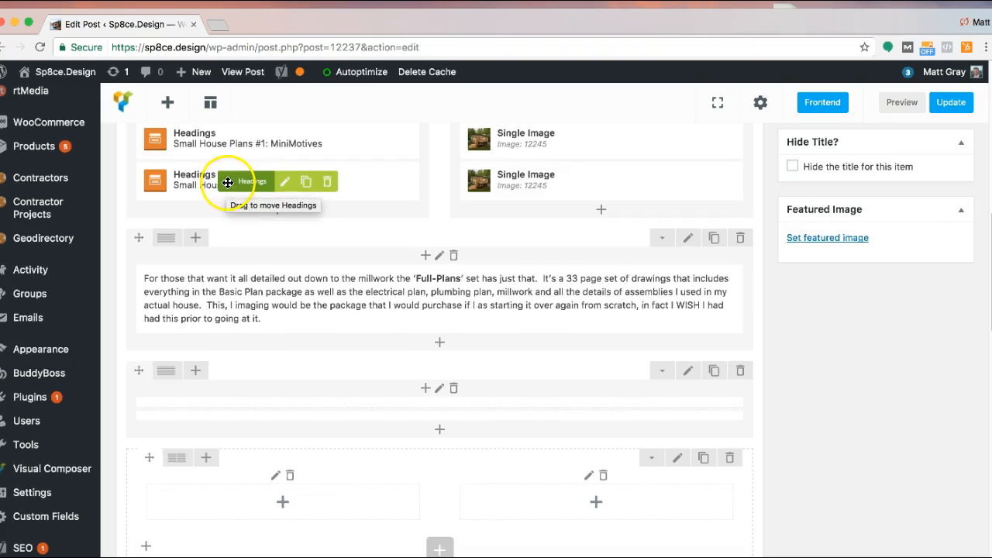
{"action": "left_click", "coordinate": [228, 180]}
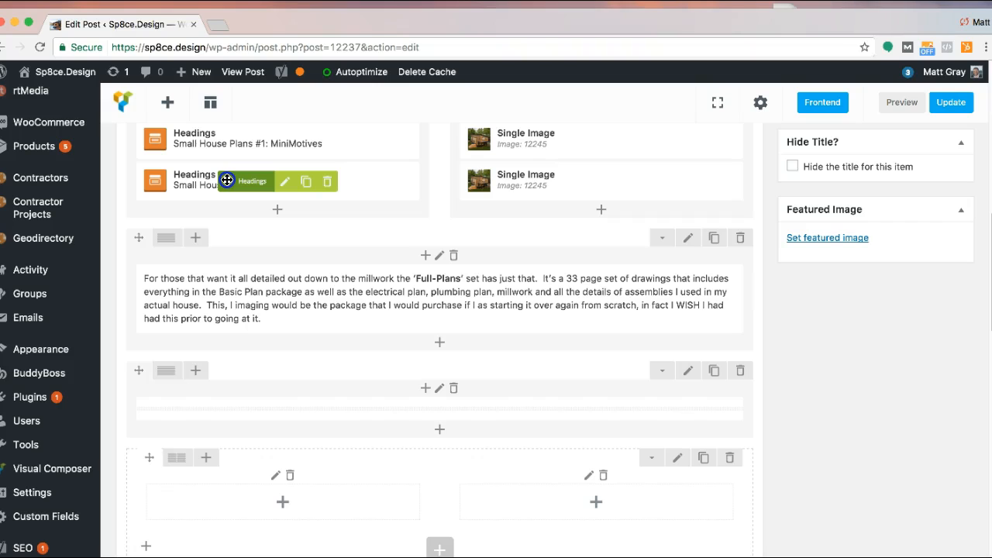
{"action": "left_click_drag", "start_coordinate": [228, 181], "coordinate": [245, 278]}
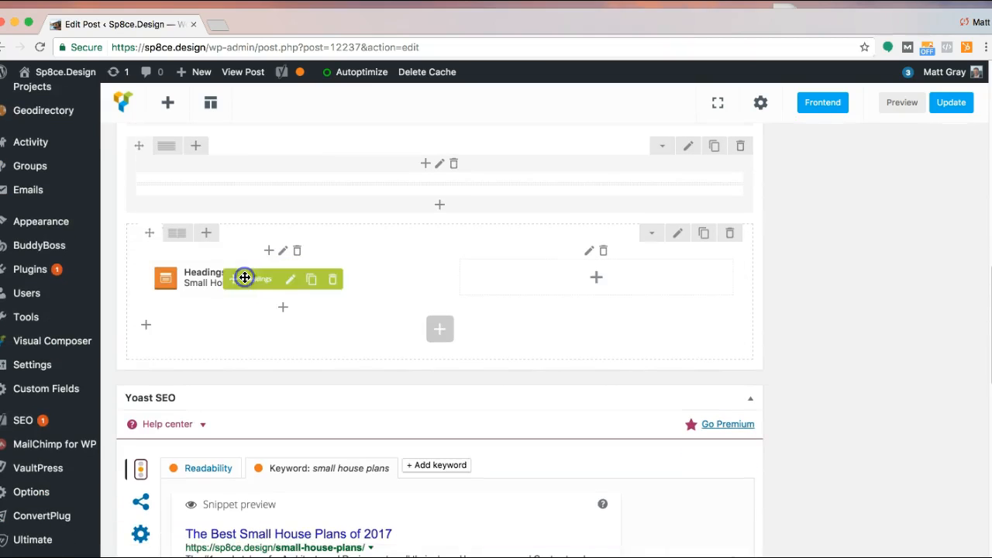
Move the duplicate Single Image element into the second column of the new last row
{"action": "scroll", "coordinate": [509, 343], "scroll_direction": "up", "scroll_amount": 5}
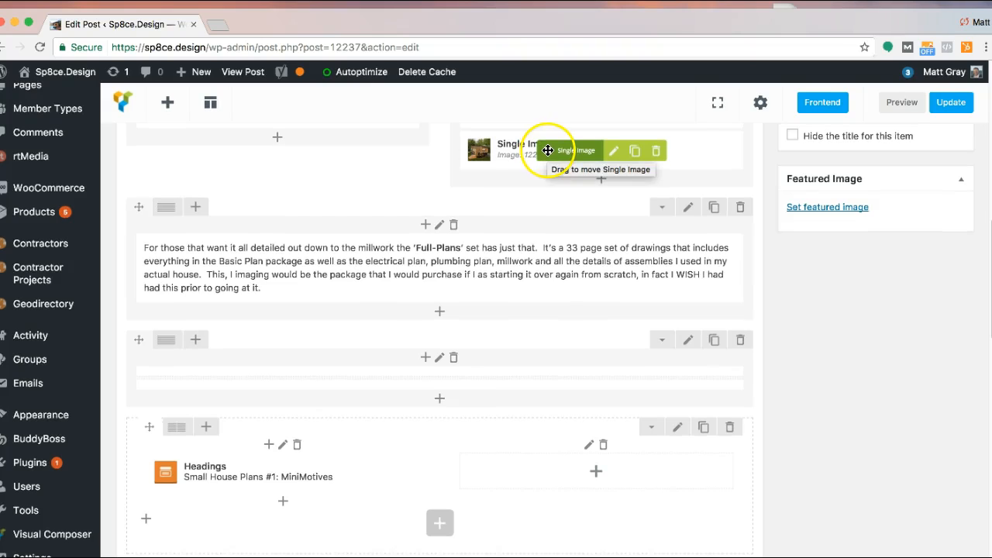
{"action": "left_click_drag", "start_coordinate": [550, 158], "coordinate": [563, 441]}
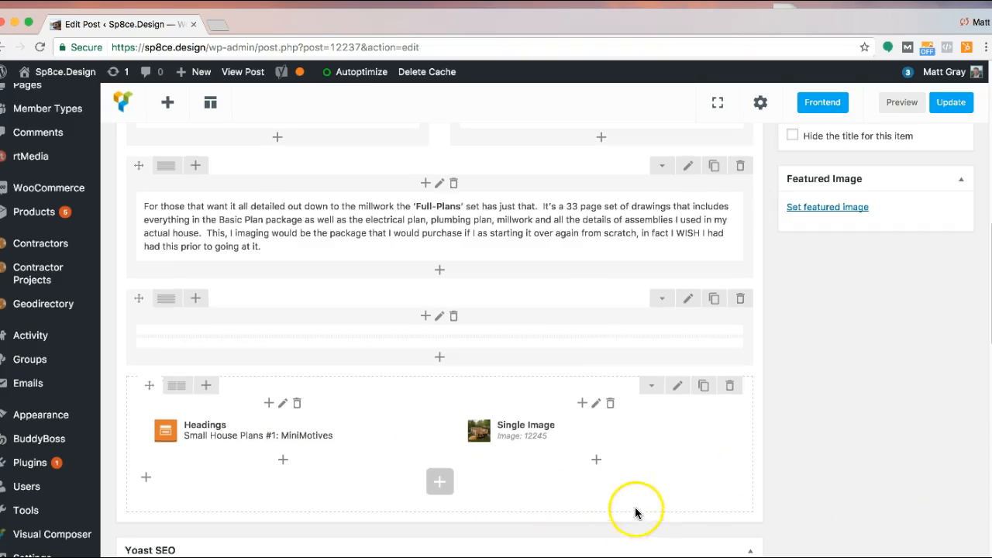
Compare the copied heading and image row with the original MiniMotives entry's rows above it
{"action": "scroll", "coordinate": [652, 481], "scroll_direction": "down", "scroll_amount": 5}
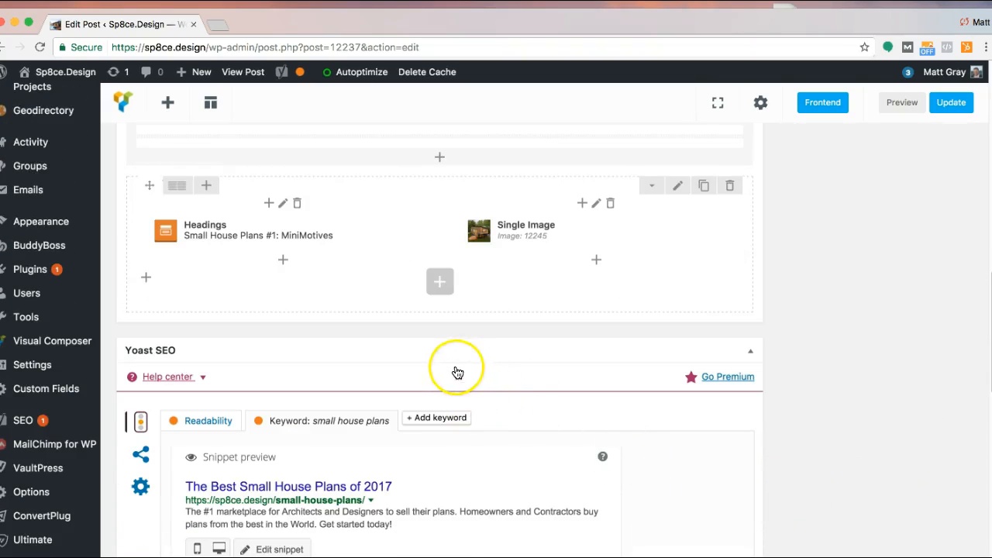
{"action": "scroll", "coordinate": [791, 288], "scroll_direction": "up", "scroll_amount": 15}
{"action": "left_click", "coordinate": [942, 410]}
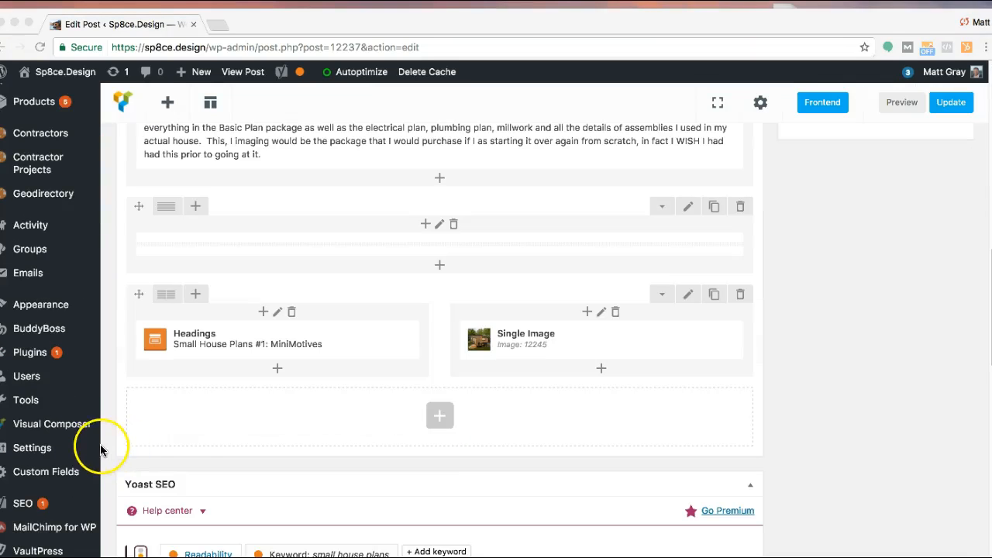
{"action": "scroll", "coordinate": [176, 466], "scroll_direction": "up", "scroll_amount": 2}
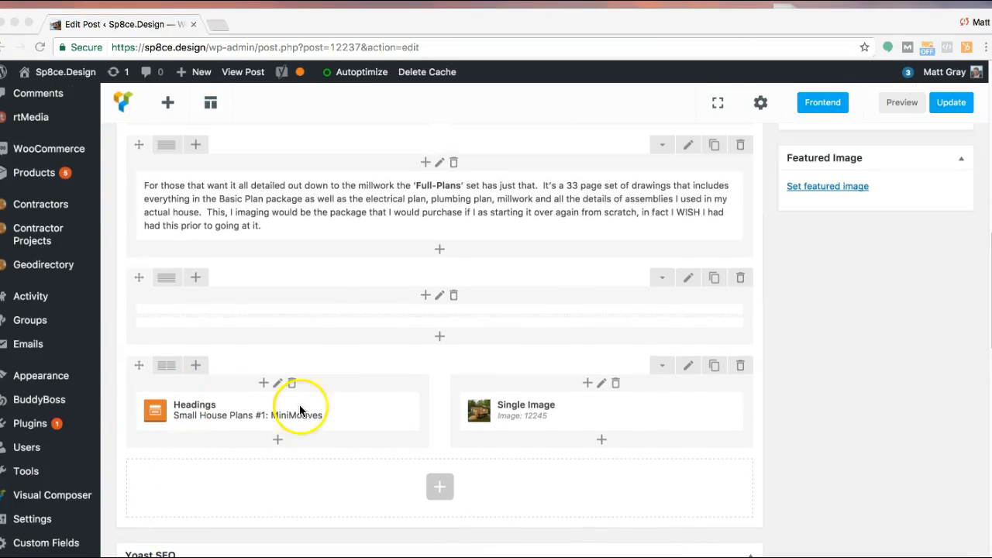
{"action": "scroll", "coordinate": [346, 413], "scroll_direction": "up", "scroll_amount": 3}
{"action": "scroll", "coordinate": [346, 413], "scroll_direction": "down", "scroll_amount": 1}
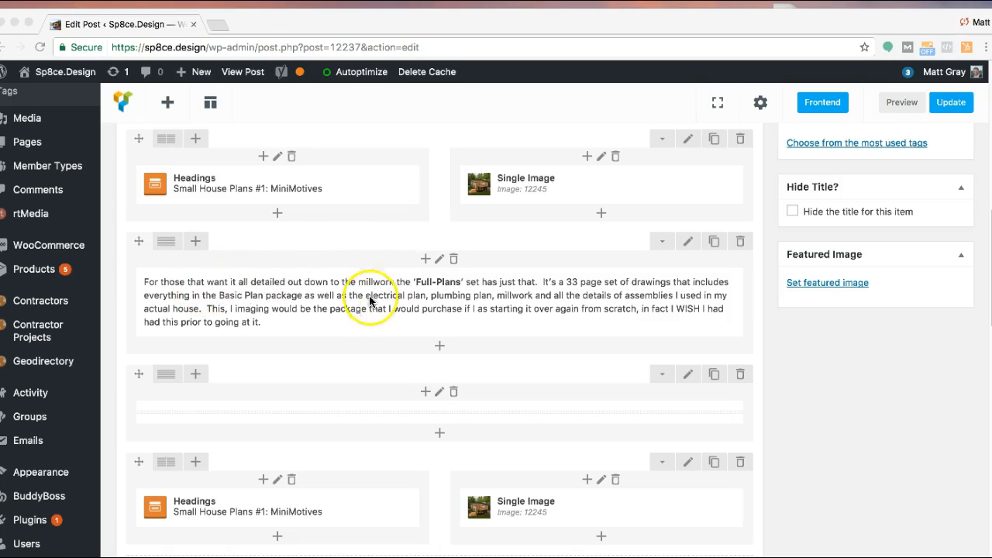
{"action": "scroll", "coordinate": [380, 344], "scroll_direction": "down", "scroll_amount": 5}
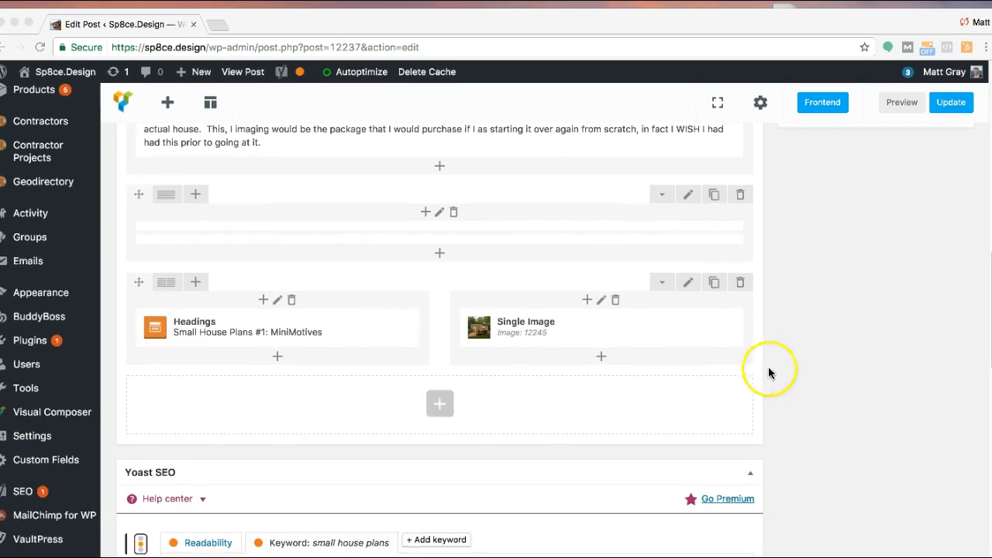
{"action": "left_click", "coordinate": [837, 355]}
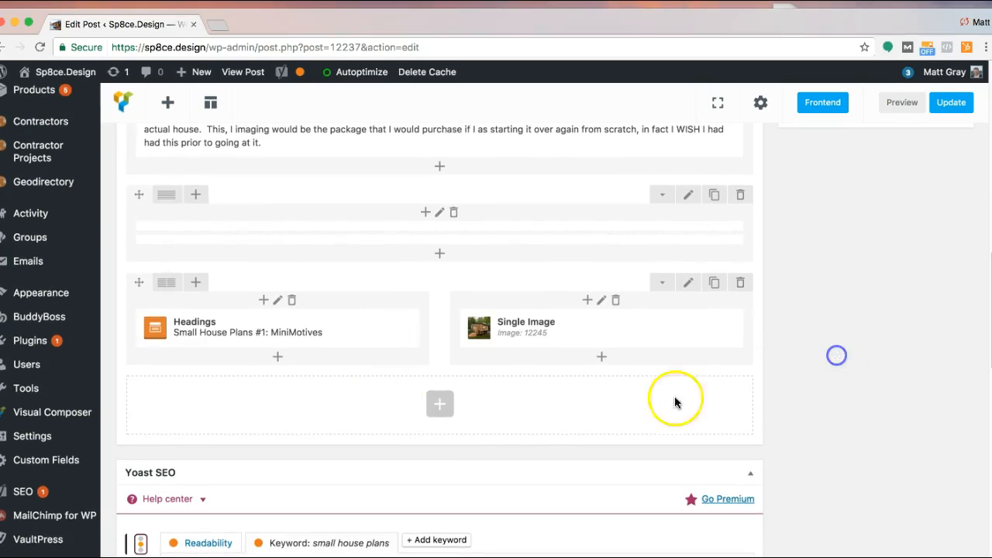
Find the Row element by searching for "row" and add it below the copied heading and image row
{"action": "left_click", "coordinate": [439, 406]}
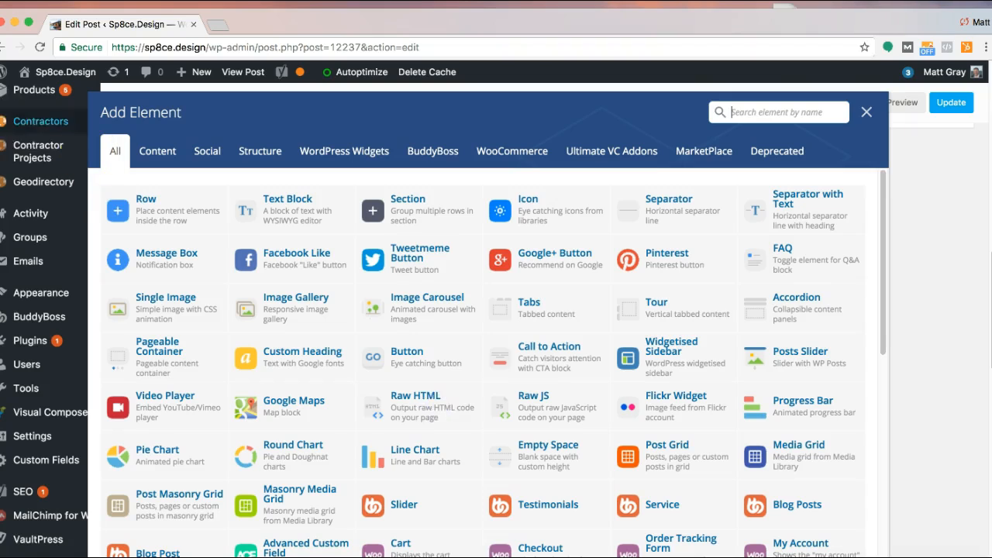
{"action": "left_click", "coordinate": [778, 118]}
{"action": "type", "text": "row"}
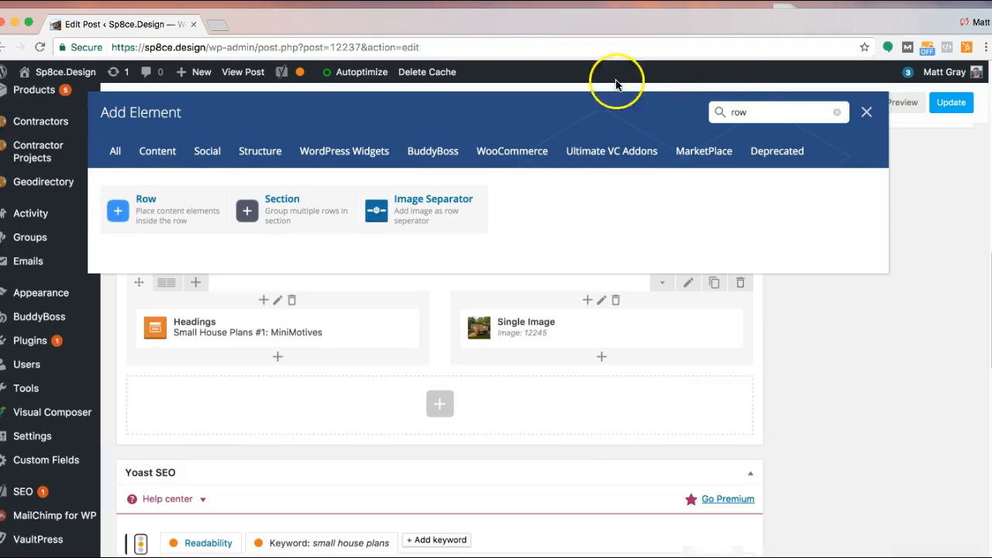
{"action": "left_click", "coordinate": [181, 205]}
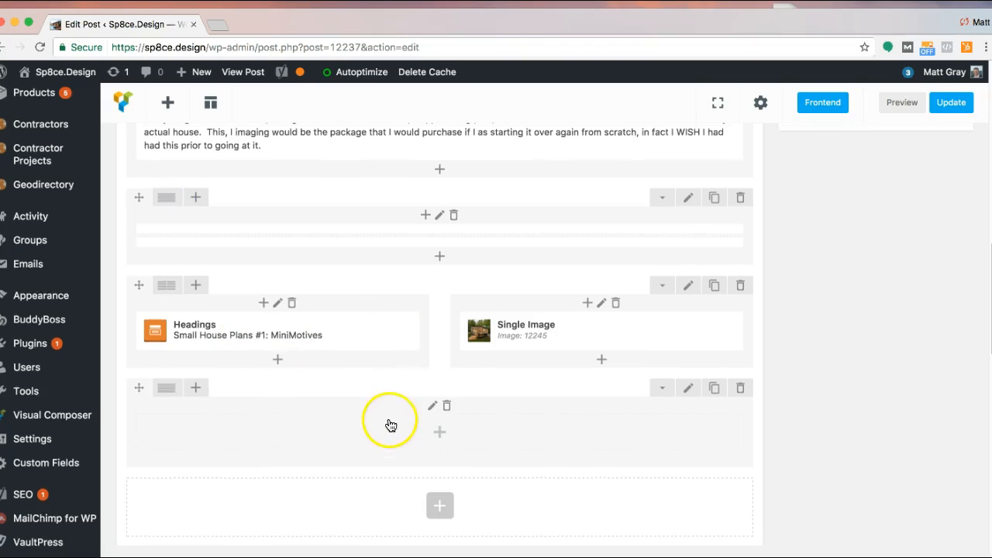
Duplicate the "Full-Plans" text block and move the copy into the empty row below the copied heading and image
{"action": "scroll", "coordinate": [381, 343], "scroll_direction": "up", "scroll_amount": 5}
{"action": "scroll", "coordinate": [189, 228], "scroll_direction": "up", "scroll_amount": 2}
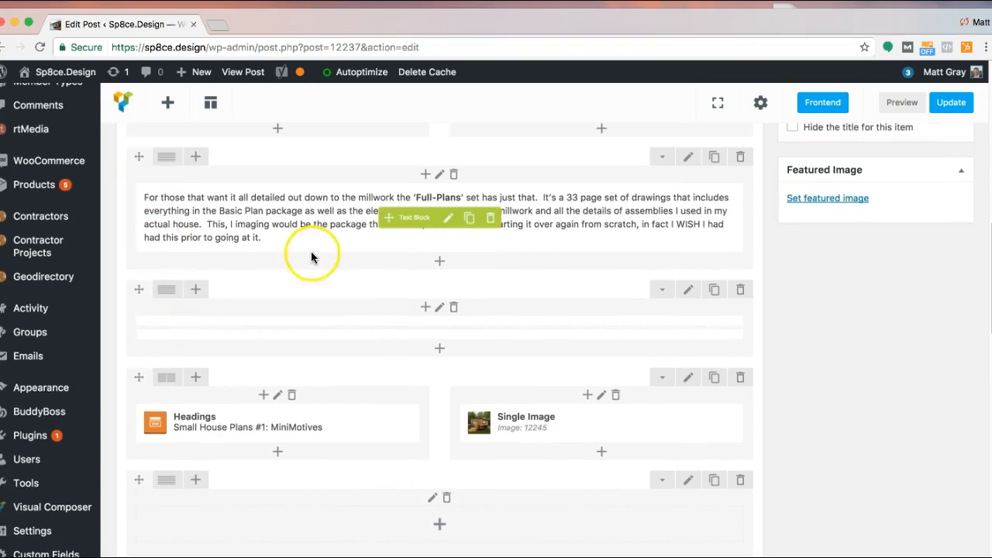
{"action": "left_click", "coordinate": [470, 222]}
{"action": "mouse_move", "coordinate": [363, 301]}
{"action": "left_mouse_down"}
{"action": "mouse_move", "coordinate": [400, 291]}
{"action": "mouse_move", "coordinate": [389, 286]}
{"action": "mouse_move", "coordinate": [395, 472]}
{"action": "mouse_move", "coordinate": [410, 137]}
{"action": "mouse_move", "coordinate": [412, 153]}
{"action": "left_mouse_up"}
{"action": "left_click_drag", "start_coordinate": [409, 481], "coordinate": [413, 442]}
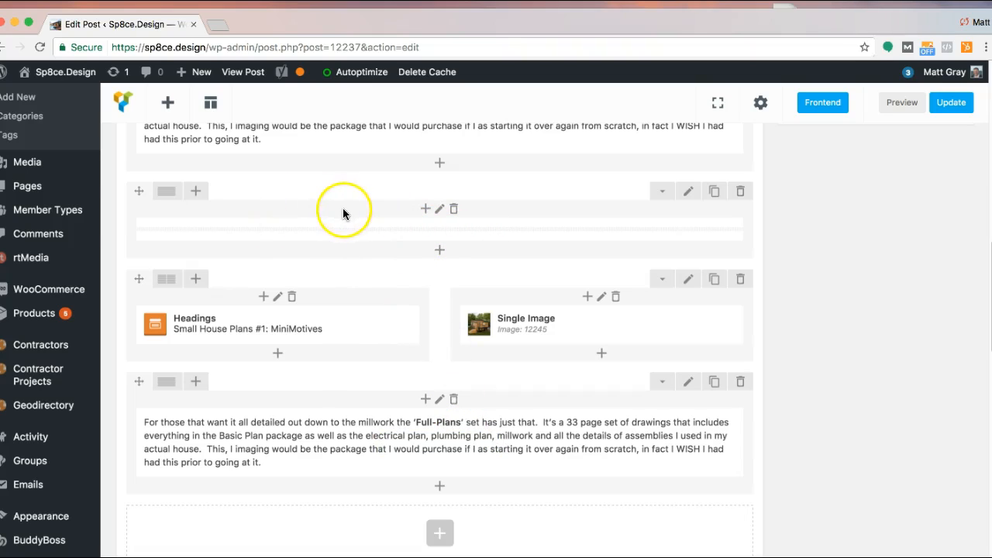
Add another Row element at the end of the post, below the copied text block
{"action": "scroll", "coordinate": [465, 465], "scroll_direction": "down", "scroll_amount": 1}
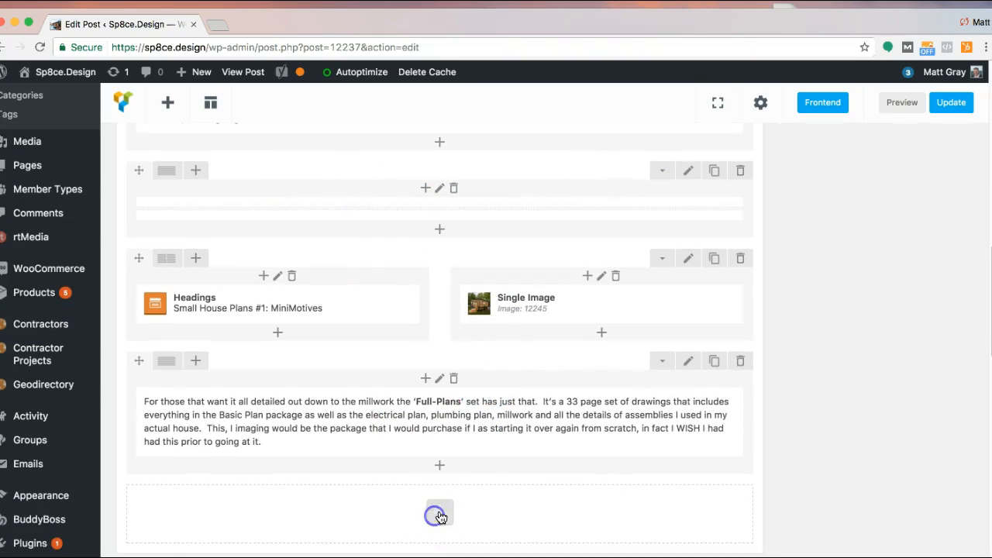
{"action": "left_click", "coordinate": [438, 517]}
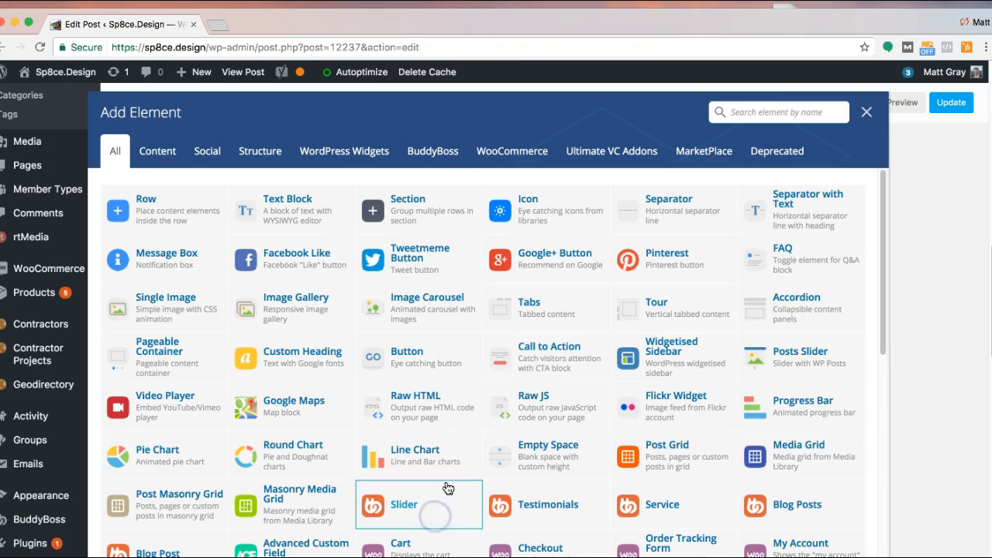
{"action": "left_click", "coordinate": [173, 230]}
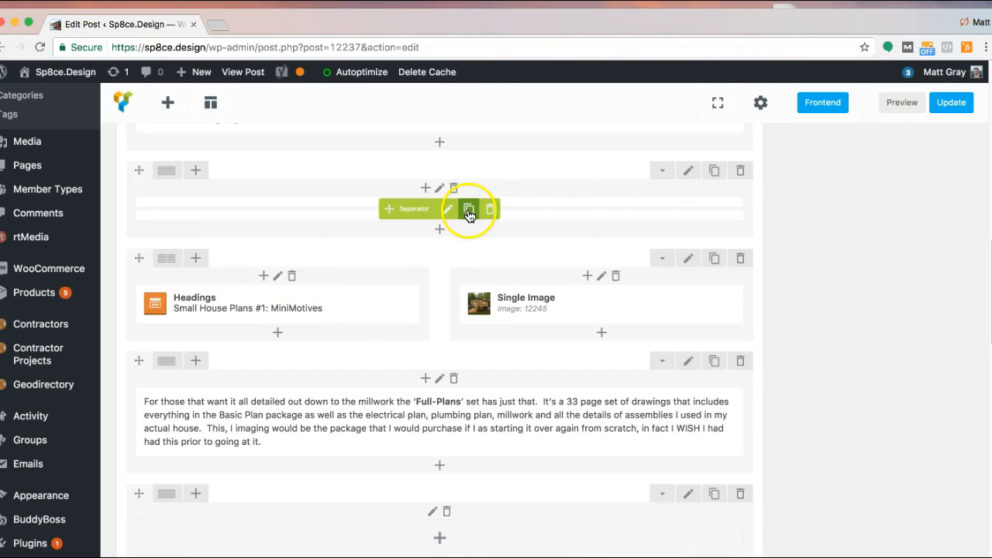
Duplicate the Separator element and move the copy into the empty last row
{"action": "left_click", "coordinate": [468, 210]}
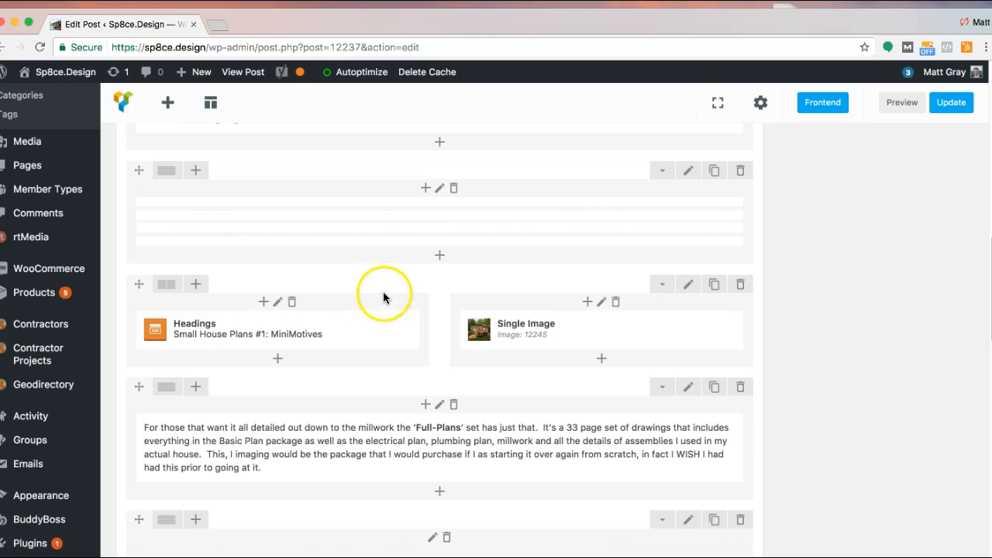
{"action": "mouse_move", "coordinate": [354, 234]}
{"action": "left_click_drag", "start_coordinate": [389, 233], "coordinate": [400, 288]}
Switch to the published small house plans page and examine its MiniMotives entry from the heading to the closing separator
{"action": "scroll", "coordinate": [793, 354], "scroll_direction": "up", "scroll_amount": 5}
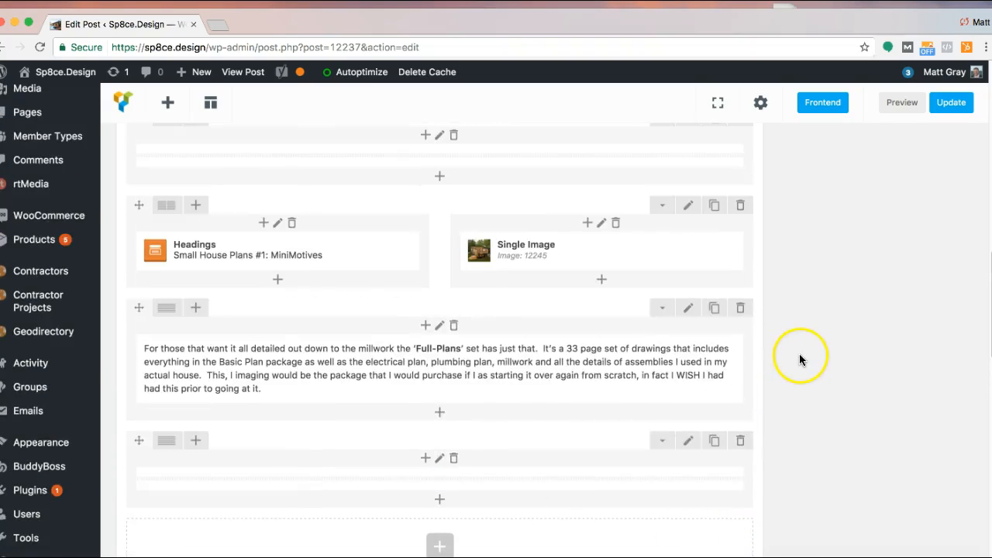
{"action": "scroll", "coordinate": [774, 389], "scroll_direction": "up", "scroll_amount": 5}
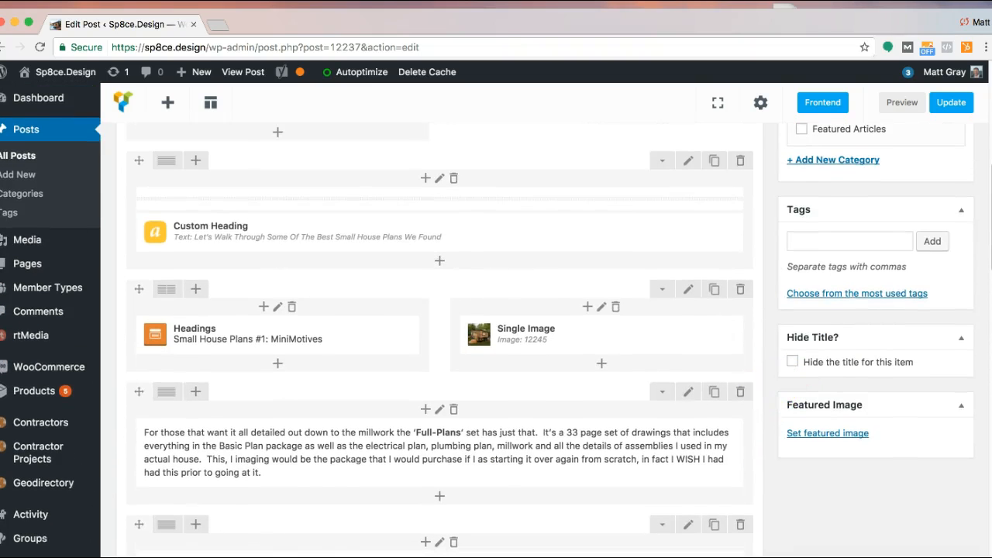
{"action": "left_click_drag", "start_coordinate": [991, 13], "coordinate": [466, 13]}
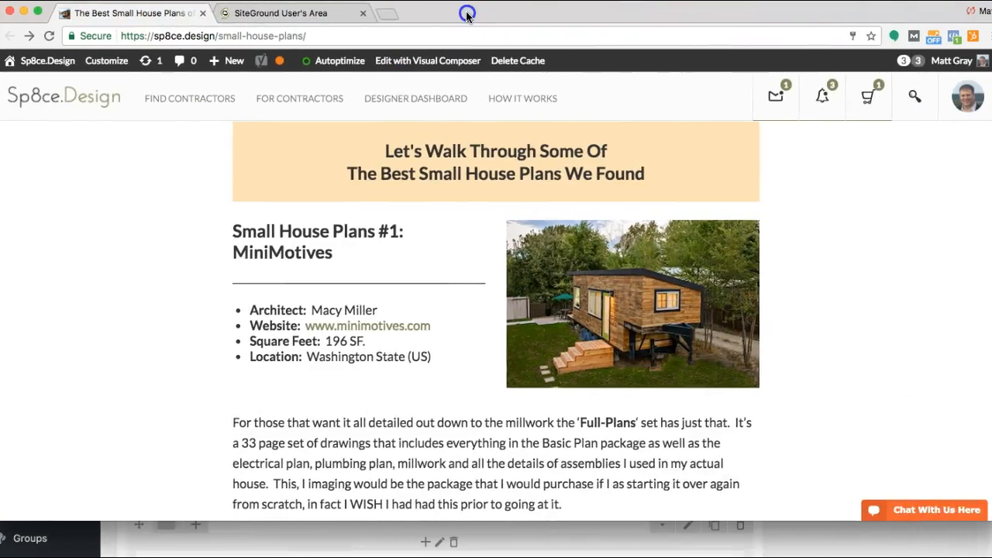
{"action": "scroll", "coordinate": [148, 344], "scroll_direction": "up", "scroll_amount": 5}
{"action": "scroll", "coordinate": [146, 343], "scroll_direction": "down", "scroll_amount": 9}
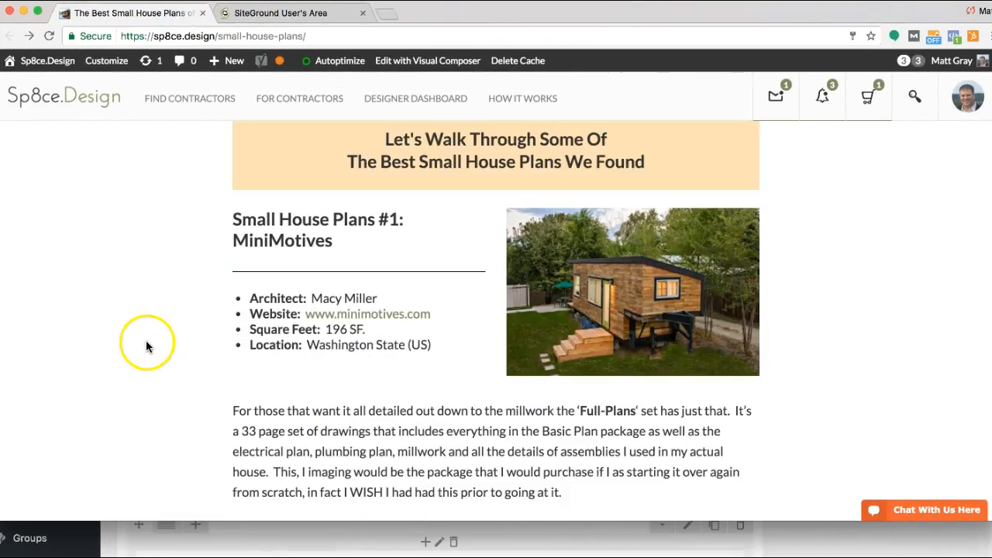
{"action": "scroll", "coordinate": [266, 320], "scroll_direction": "up", "scroll_amount": 5}
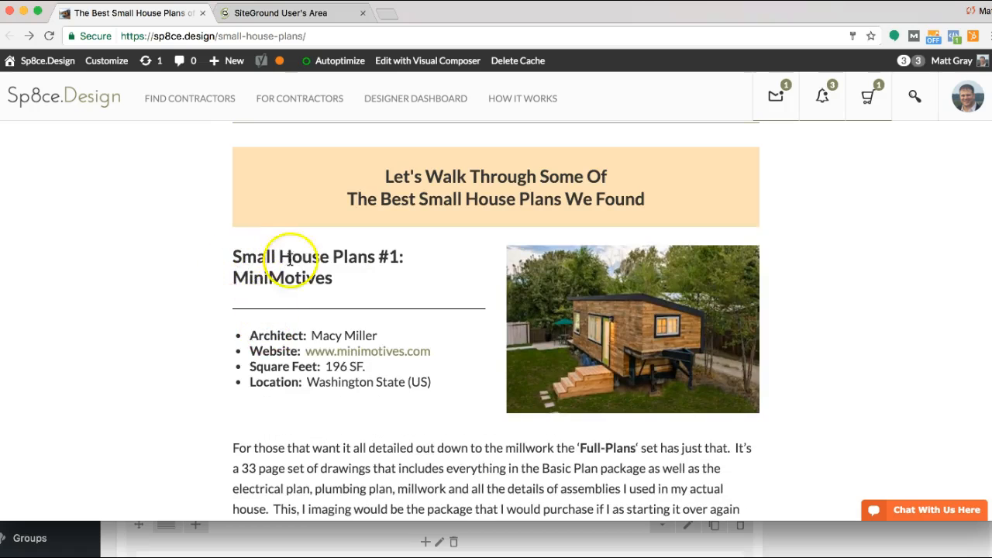
{"action": "scroll", "coordinate": [301, 381], "scroll_direction": "down", "scroll_amount": 1}
{"action": "left_click_drag", "start_coordinate": [288, 407], "coordinate": [460, 443]}
{"action": "scroll", "coordinate": [457, 434], "scroll_direction": "down", "scroll_amount": 7}
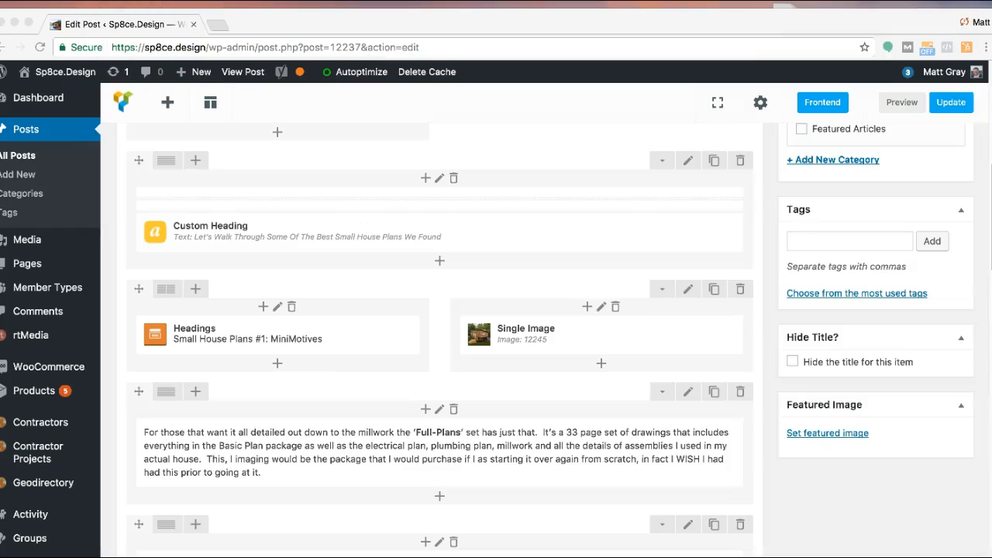
Update the post "The Best Small House Plans of 2017" from the Edit Post page
{"action": "scroll", "coordinate": [764, 332], "scroll_direction": "up", "scroll_amount": 15}
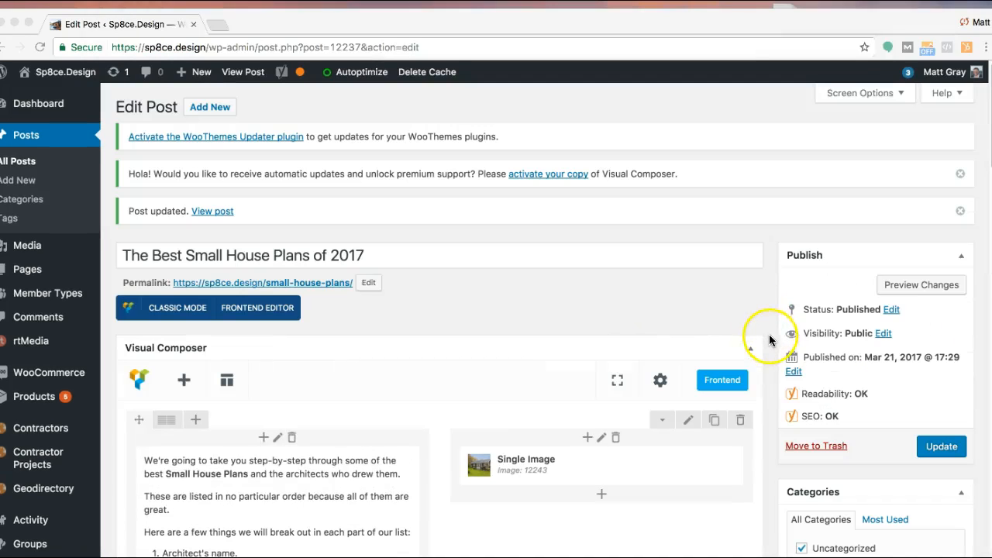
{"action": "left_click", "coordinate": [934, 448]}
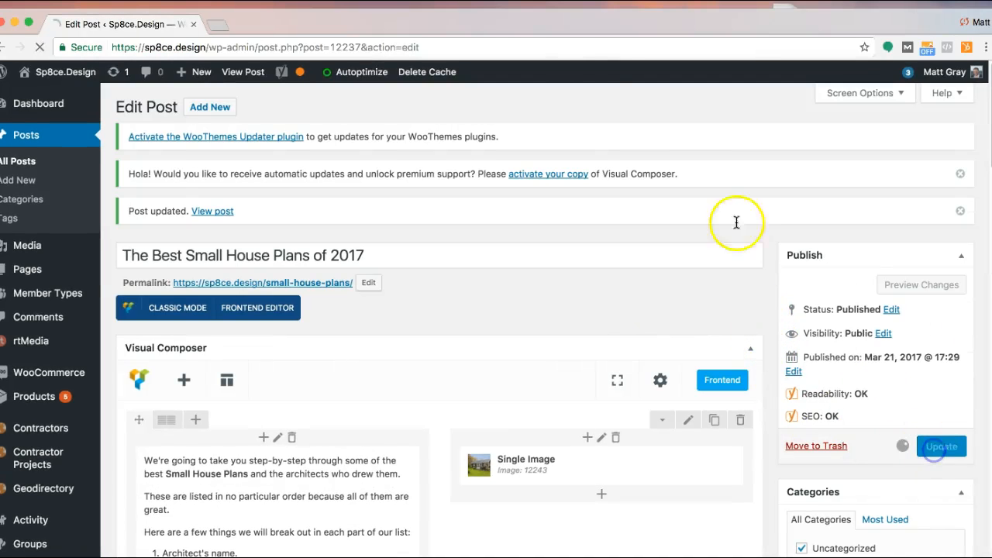
{"action": "left_click_drag", "start_coordinate": [478, 27], "coordinate": [527, 52]}
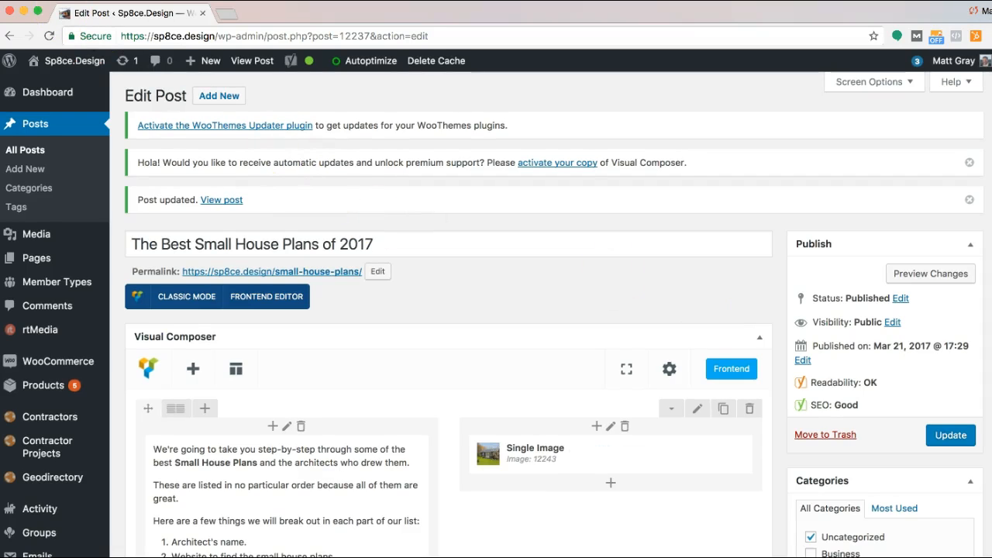
Reload the published small house plans page and examine the original and duplicated MiniMotives entries
{"action": "left_click_drag", "start_coordinate": [991, 47], "coordinate": [531, 29]}
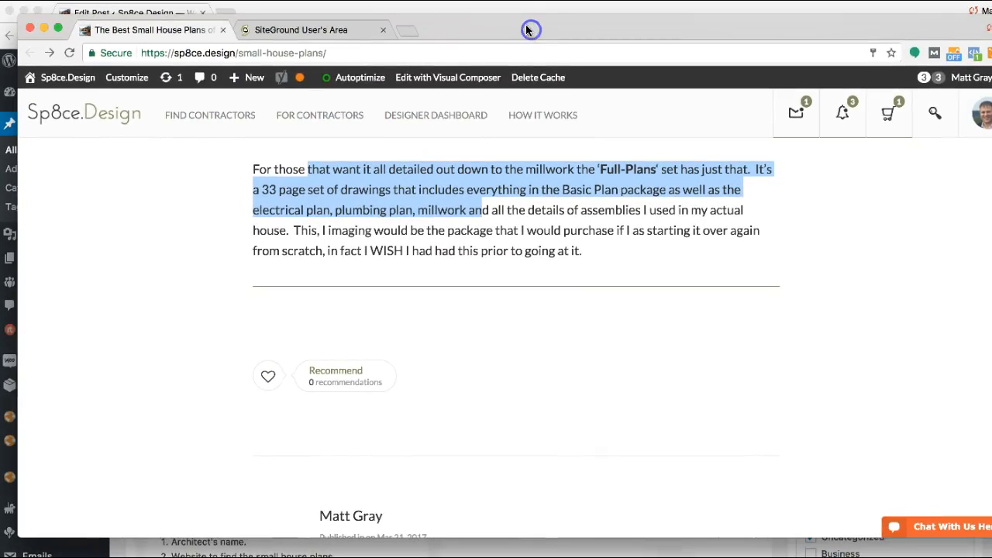
{"action": "left_click", "coordinate": [72, 53]}
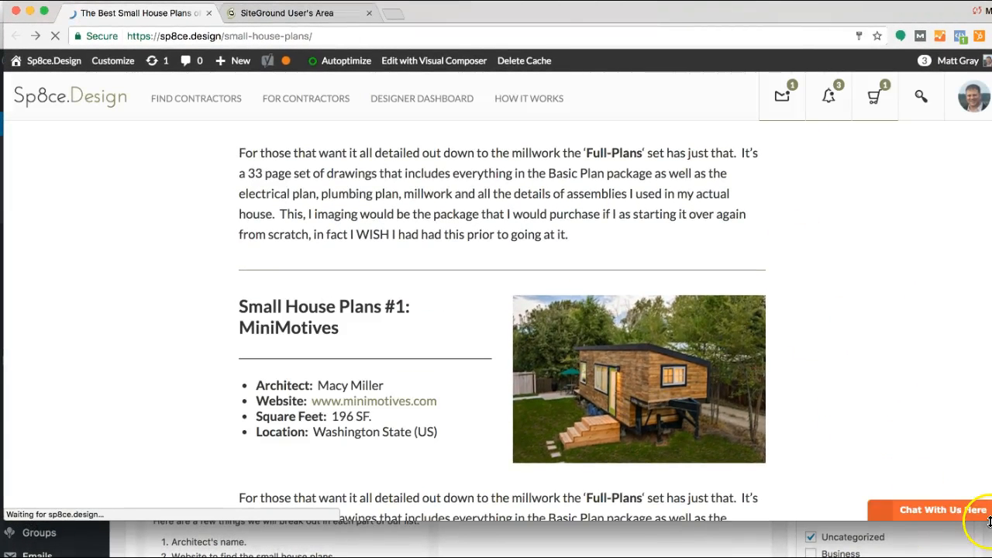
{"action": "left_click_drag", "start_coordinate": [987, 520], "coordinate": [987, 556]}
{"action": "scroll", "coordinate": [137, 345], "scroll_direction": "up", "scroll_amount": 5}
{"action": "scroll", "coordinate": [136, 351], "scroll_direction": "down", "scroll_amount": 5}
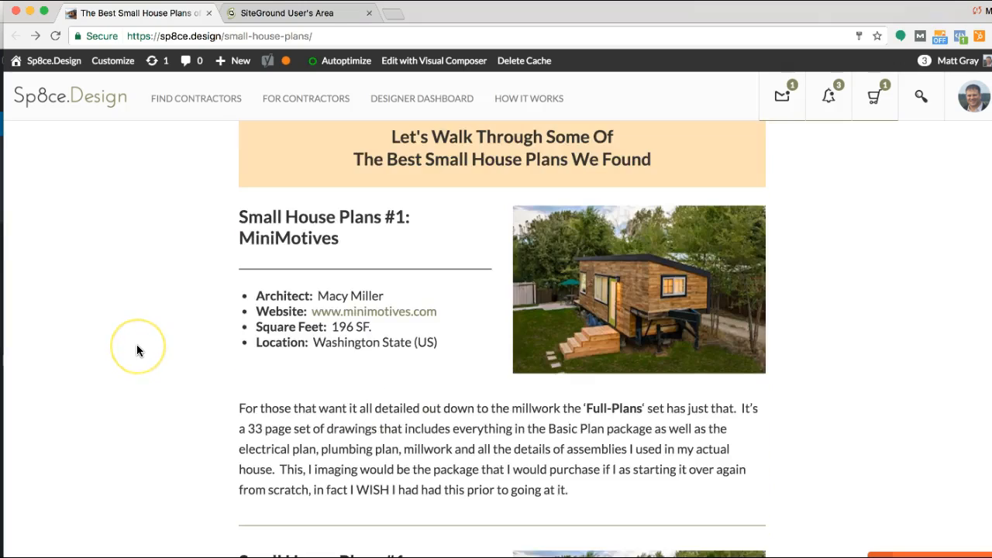
{"action": "scroll", "coordinate": [631, 189], "scroll_direction": "down", "scroll_amount": 2}
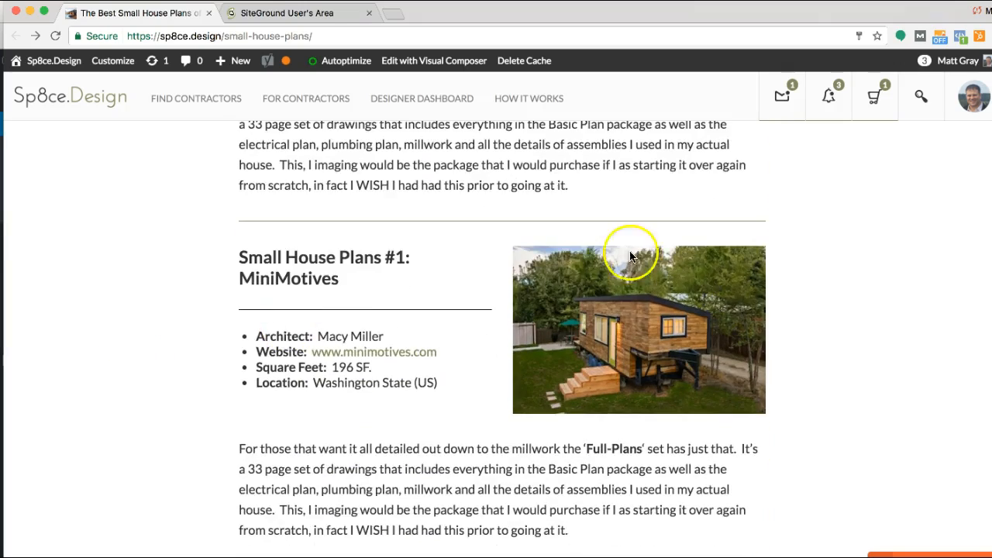
{"action": "scroll", "coordinate": [597, 310], "scroll_direction": "down", "scroll_amount": 4}
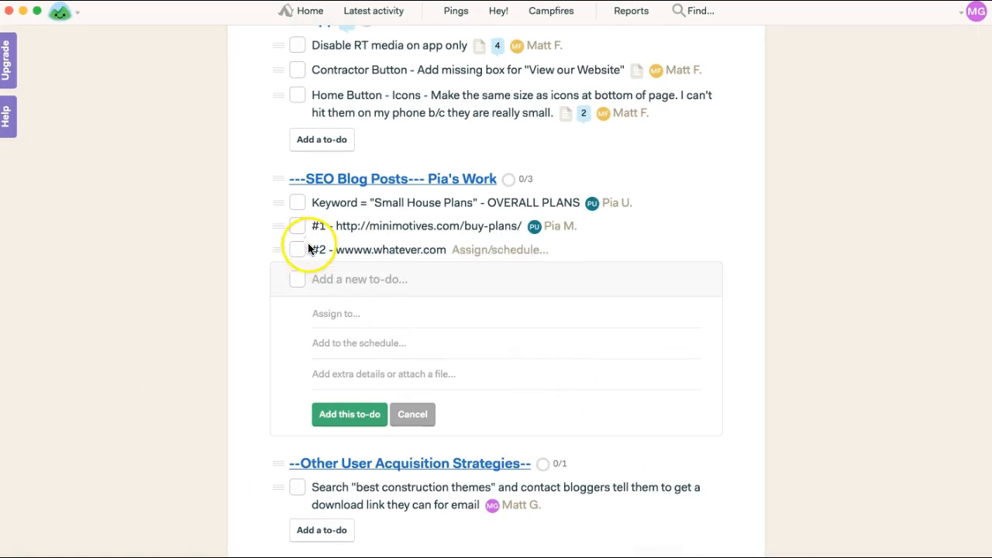
Cancel the new to-do entry in Basecamp, switch to the published small house plans page and examine the duplicated entry's heading and details
{"action": "left_click", "coordinate": [411, 416]}
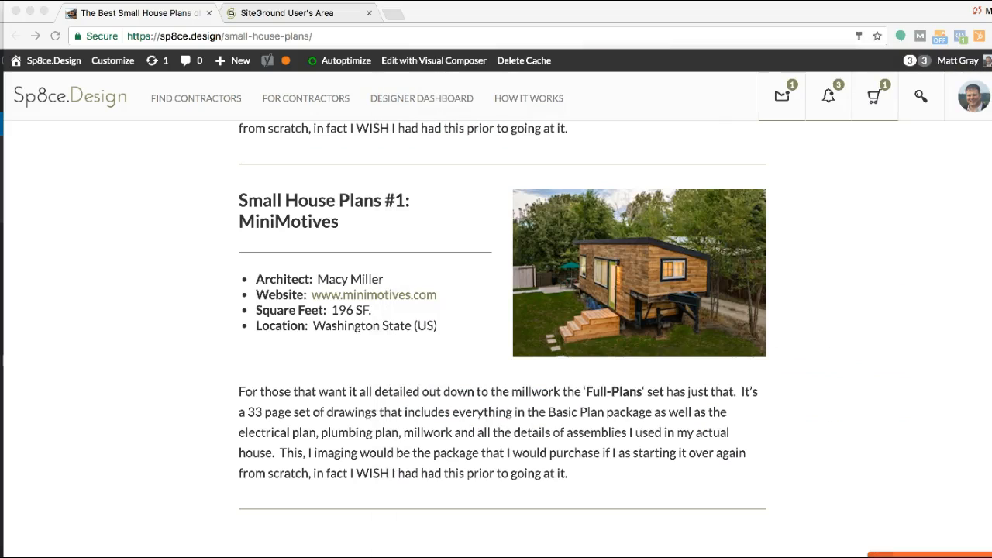
{"action": "left_click", "coordinate": [82, 304]}
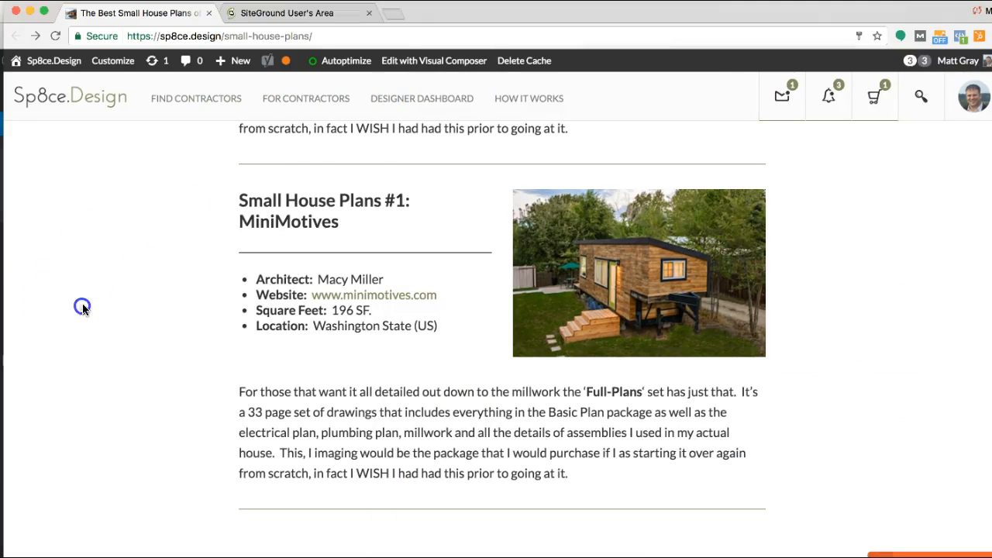
{"action": "left_click_drag", "start_coordinate": [242, 200], "coordinate": [335, 227]}
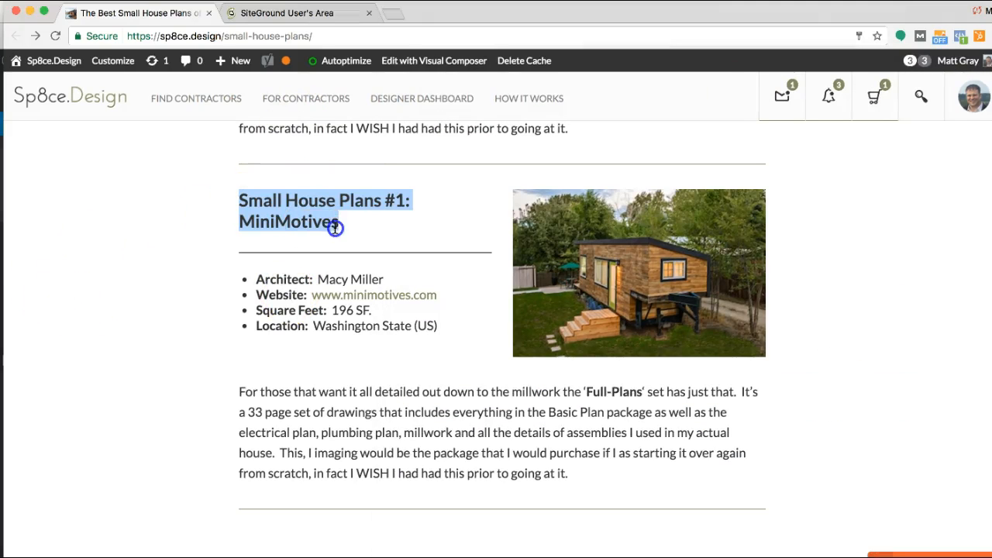
{"action": "left_click_drag", "start_coordinate": [449, 327], "coordinate": [250, 277]}
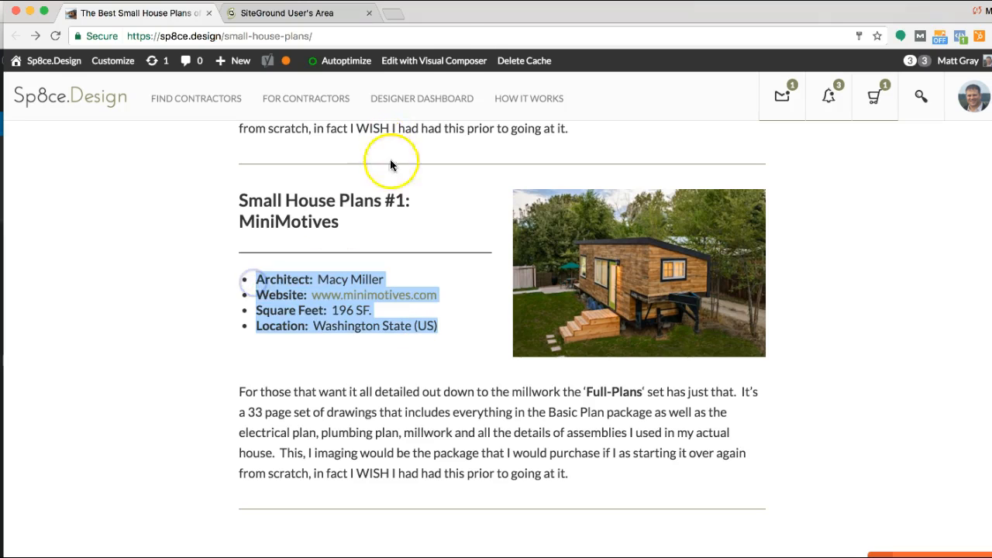
Compare the duplicated MiniMotives entry in the Edit Post page with its heading and detail list on the published page
{"action": "double_click", "coordinate": [455, 17]}
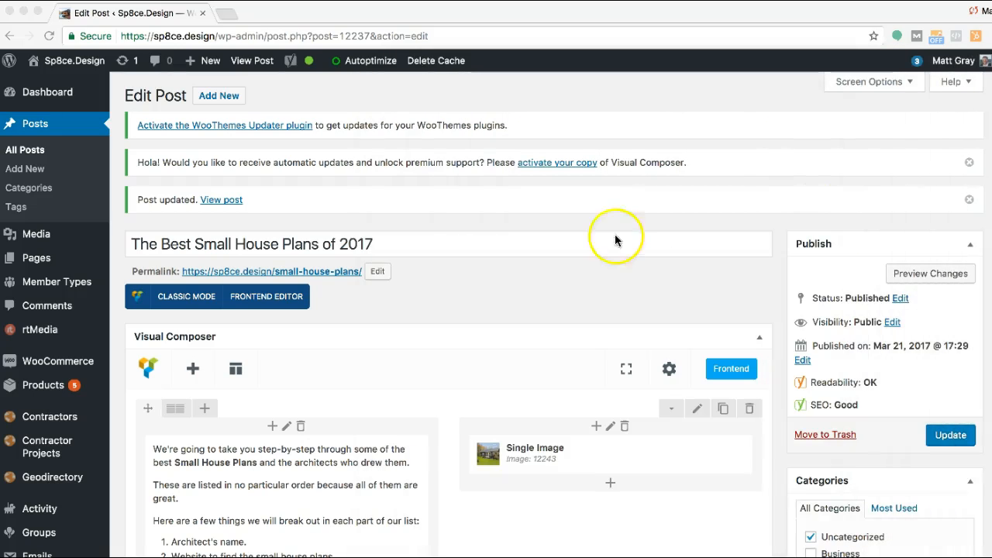
{"action": "scroll", "coordinate": [398, 328], "scroll_direction": "down", "scroll_amount": 2}
{"action": "scroll", "coordinate": [398, 334], "scroll_direction": "down", "scroll_amount": 15}
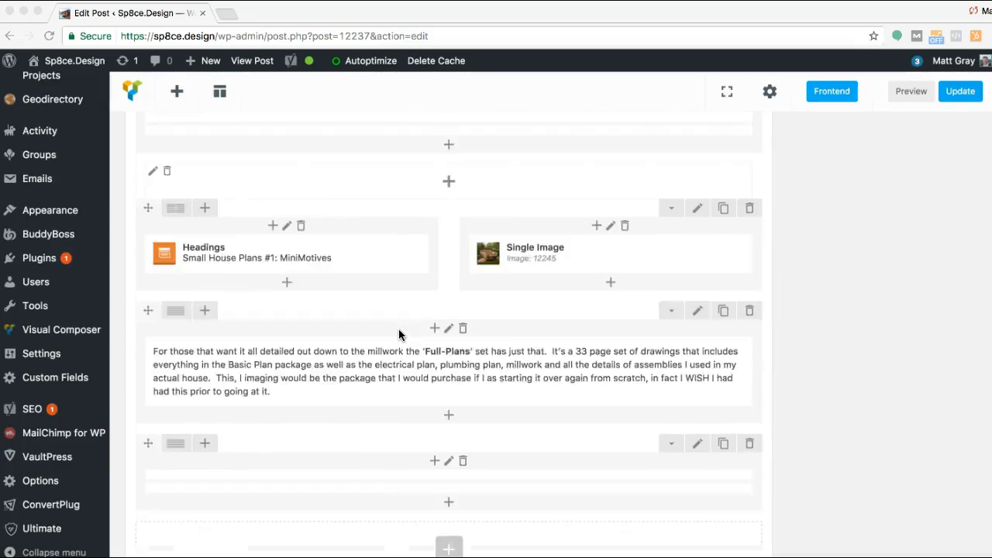
{"action": "scroll", "coordinate": [397, 338], "scroll_direction": "up", "scroll_amount": 4}
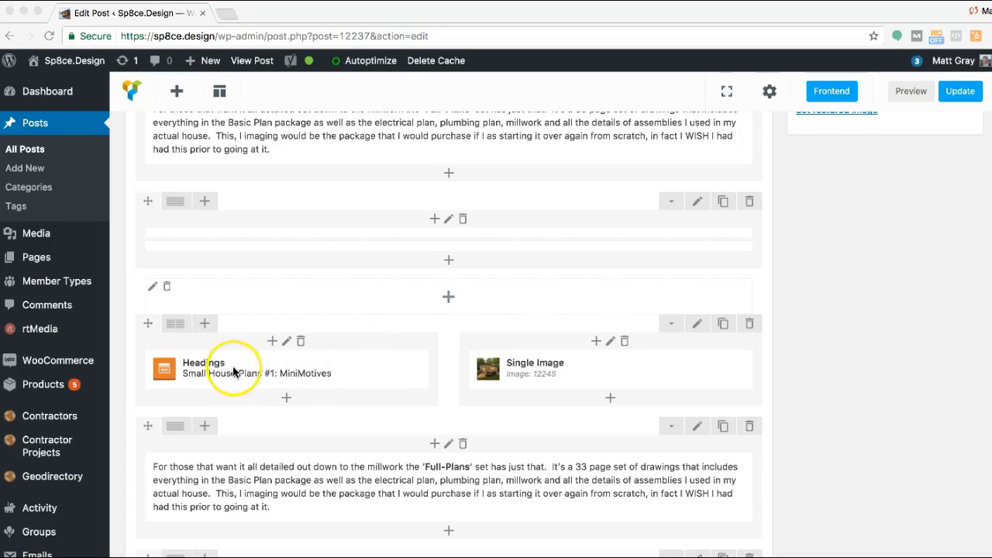
{"action": "left_click", "coordinate": [447, 368]}
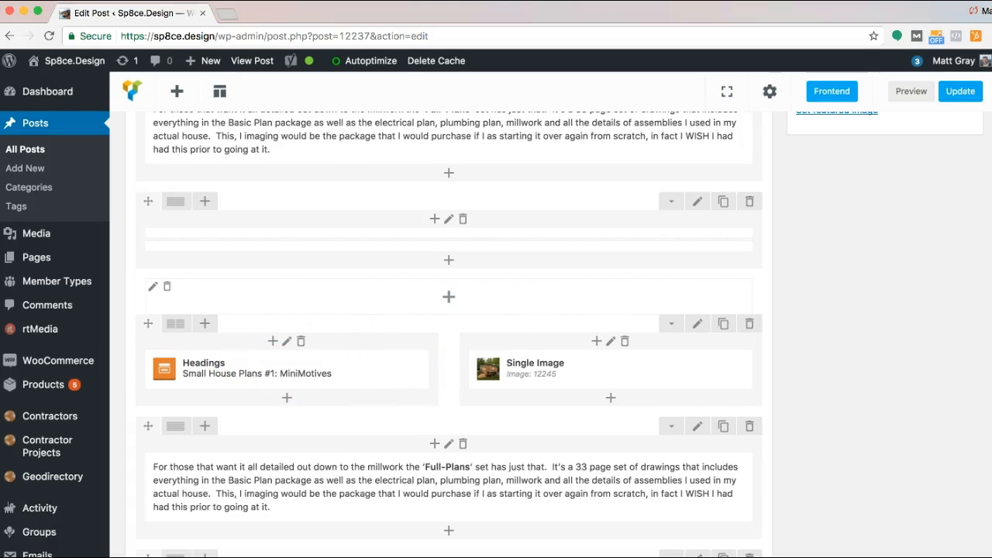
{"action": "left_click_drag", "start_coordinate": [991, 58], "coordinate": [779, 23]}
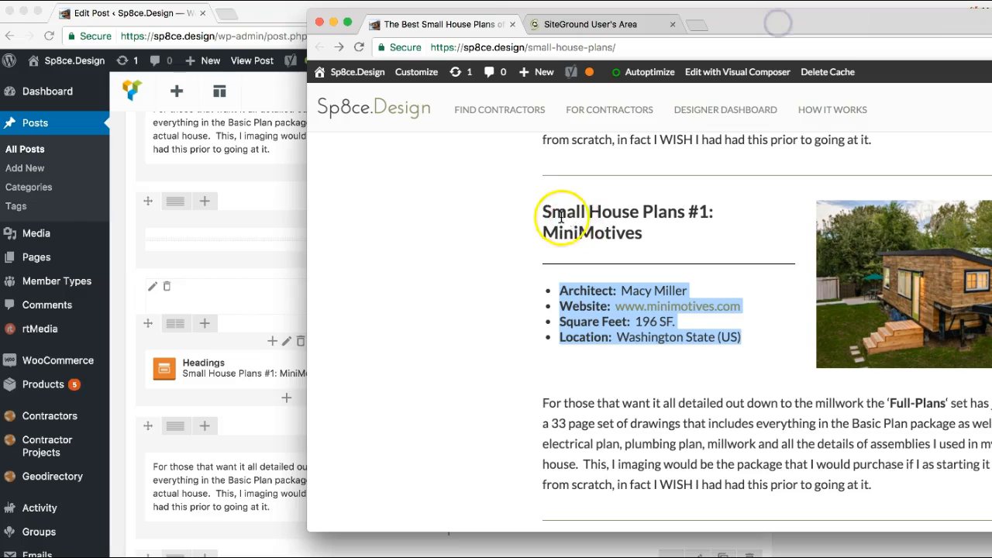
{"action": "left_click_drag", "start_coordinate": [545, 211], "coordinate": [668, 225]}
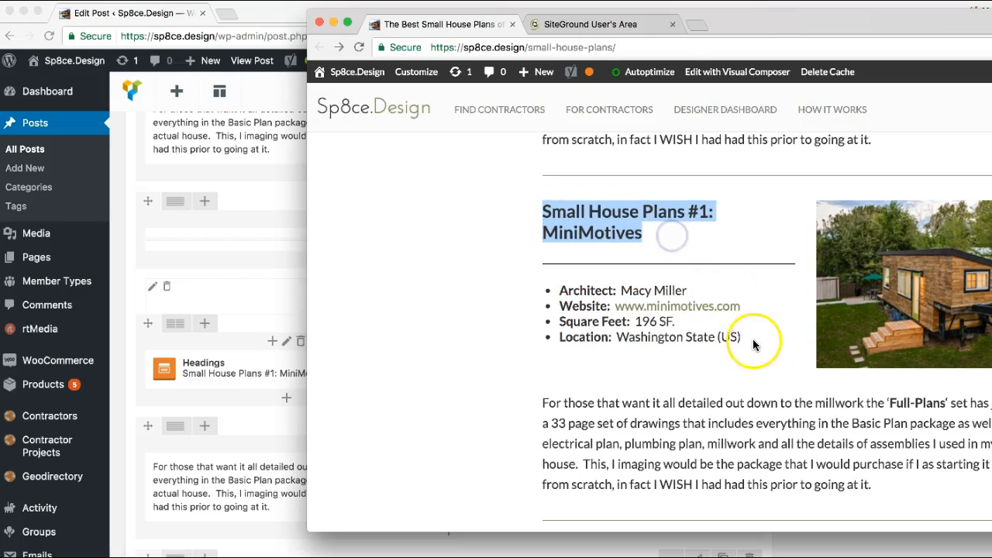
{"action": "left_click_drag", "start_coordinate": [753, 339], "coordinate": [571, 290]}
{"action": "left_click_drag", "start_coordinate": [808, 22], "coordinate": [950, 35]}
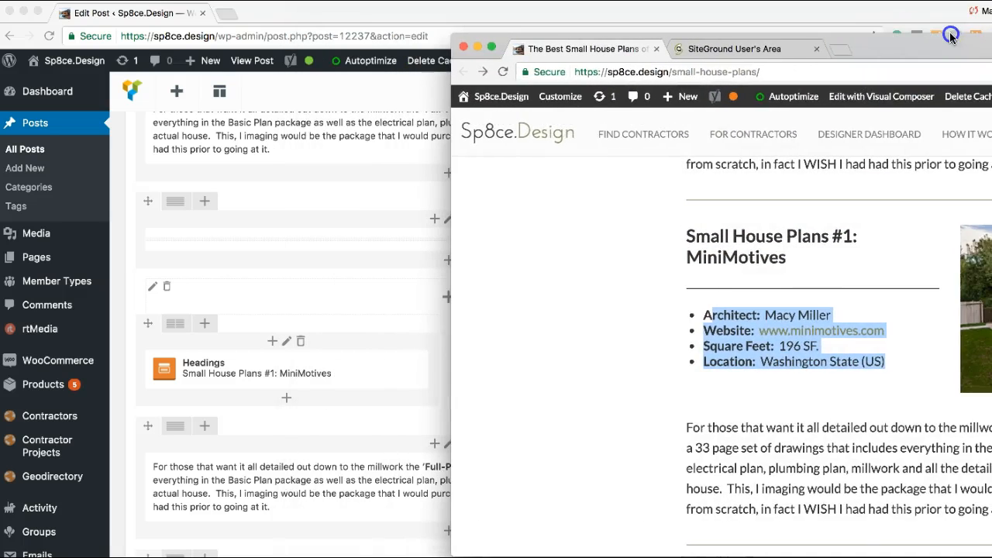
Edit the duplicated Headings element and set its title to "Small House Plans #2: Whatever.com"
{"action": "left_click", "coordinate": [366, 327]}
{"action": "mouse_move", "coordinate": [283, 379]}
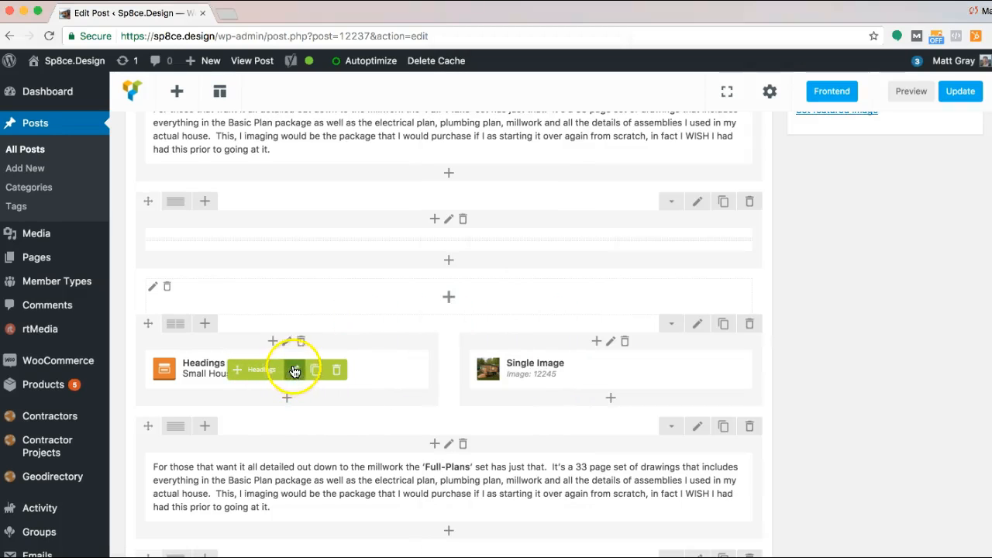
{"action": "left_click", "coordinate": [295, 372]}
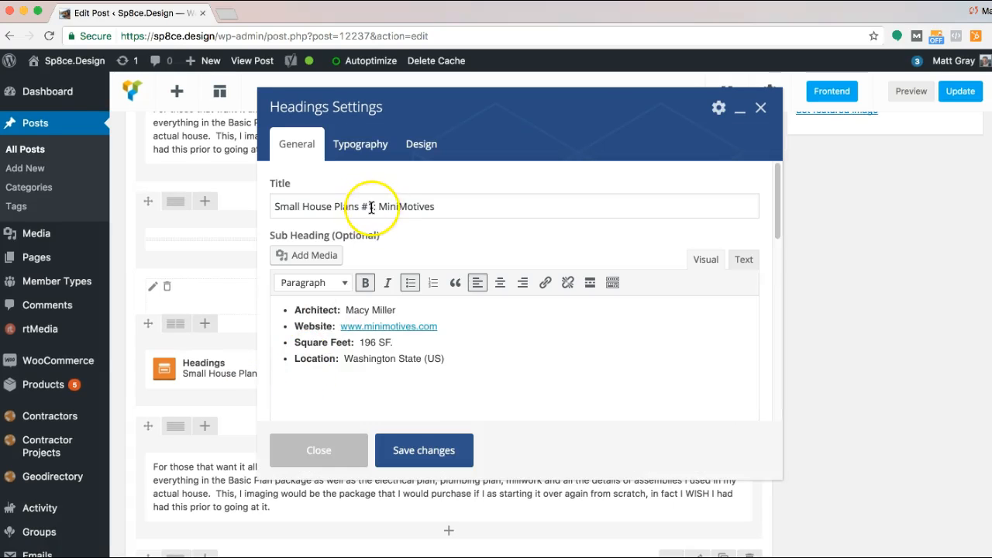
{"action": "left_click_drag", "start_coordinate": [379, 207], "coordinate": [643, 227]}
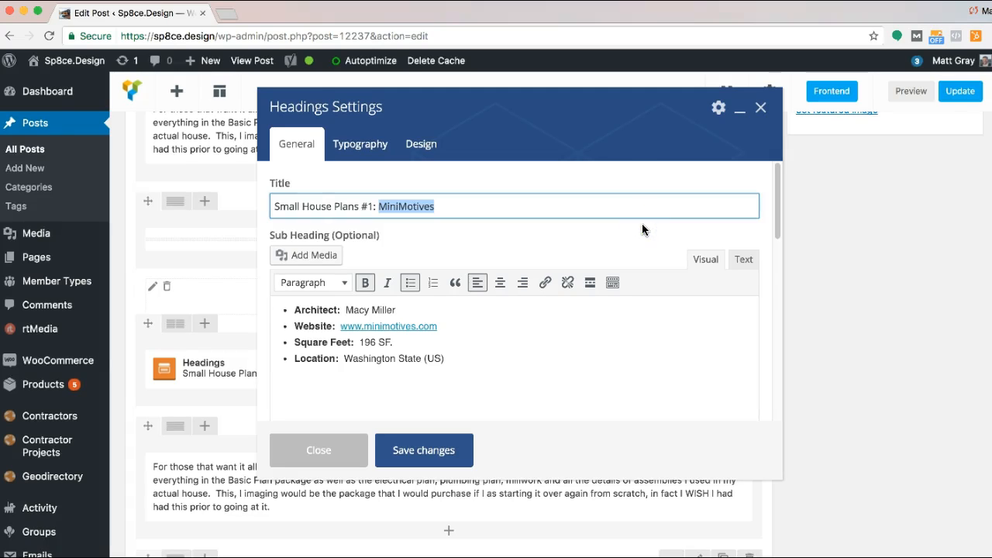
{"action": "key", "text": "BackSpace"}
{"action": "key", "text": "BackSpace"}
{"action": "key", "text": "BackSpace"}
{"action": "key", "text": "BackSpace"}
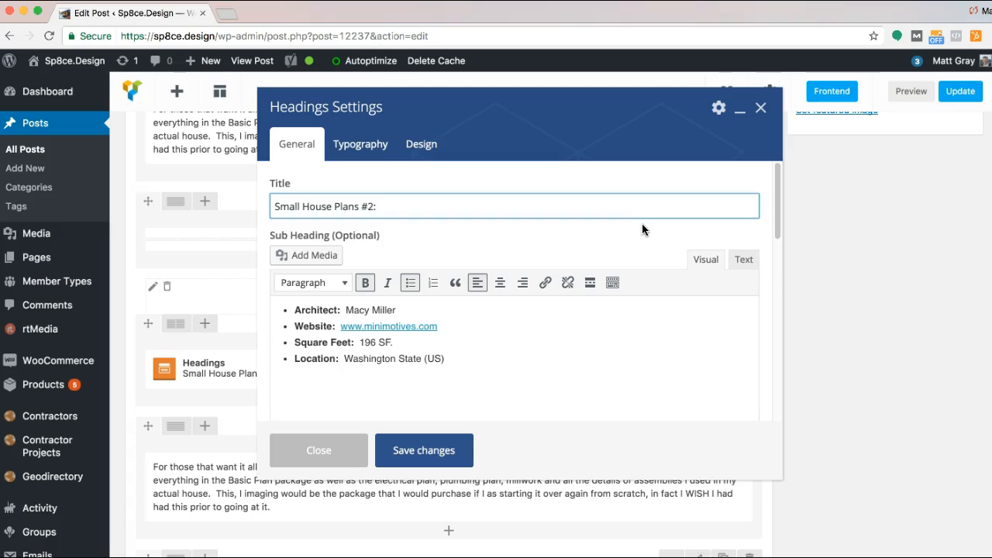
{"action": "type", "text": "2: Whatever.com"}
{"action": "left_click", "coordinate": [496, 311]}
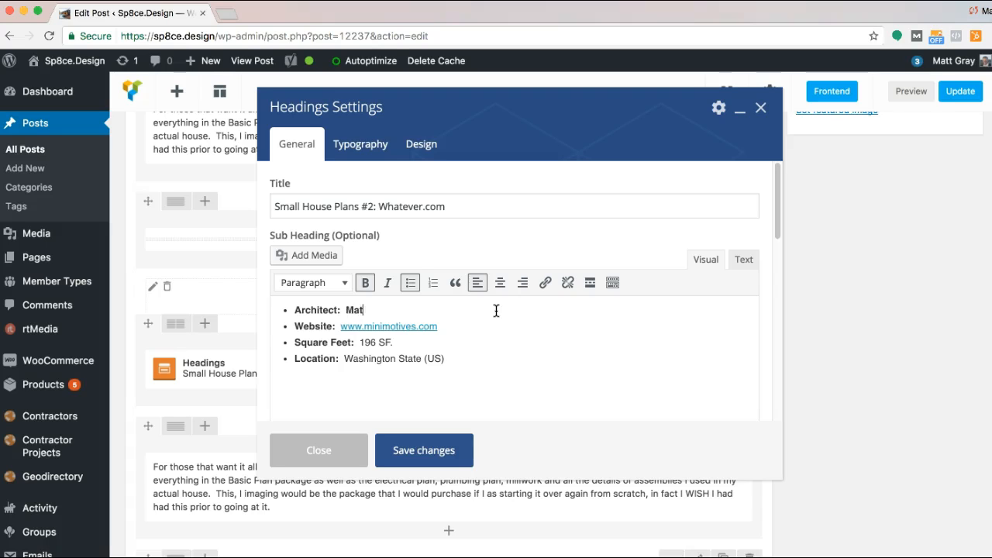
{"action": "left_click", "coordinate": [346, 310]}
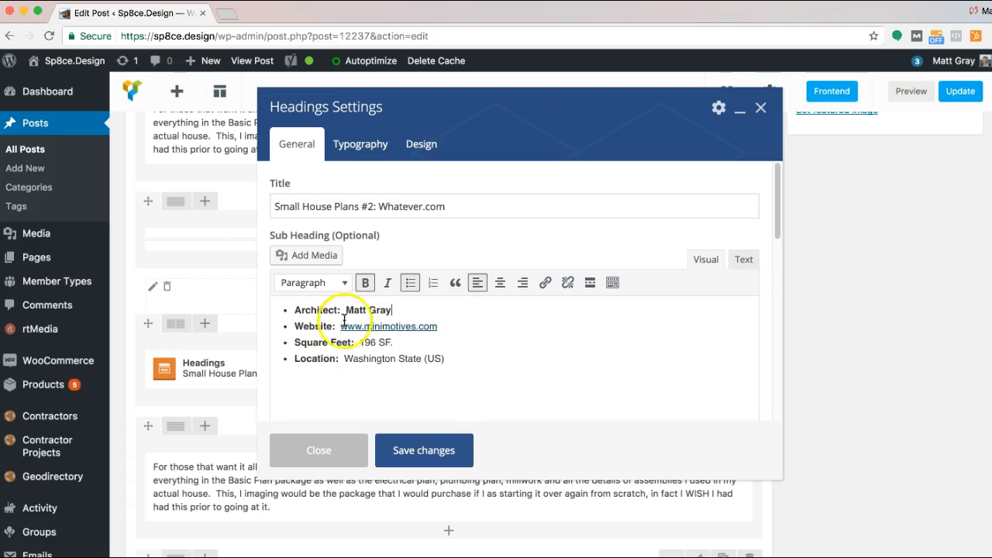
{"action": "left_click", "coordinate": [365, 283]}
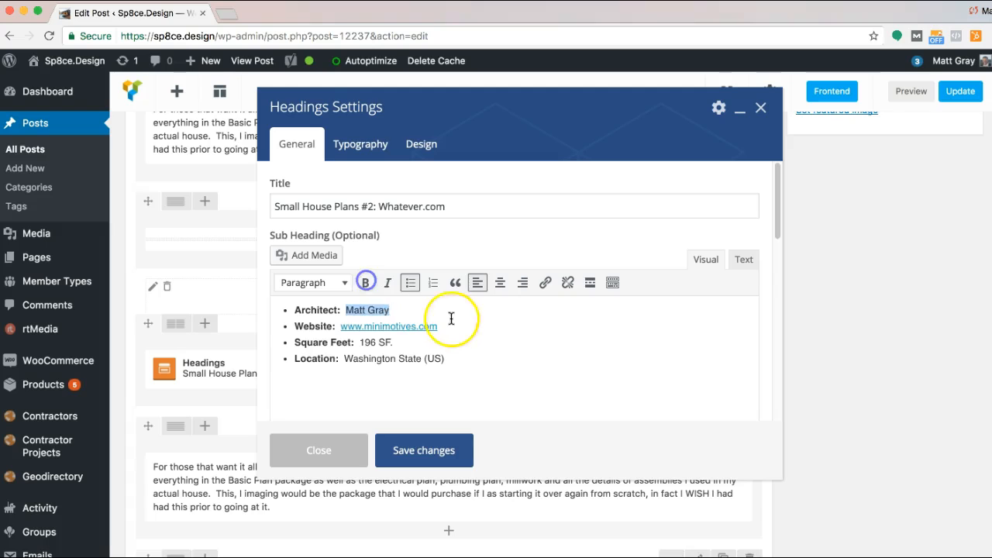
{"action": "left_click", "coordinate": [456, 324]}
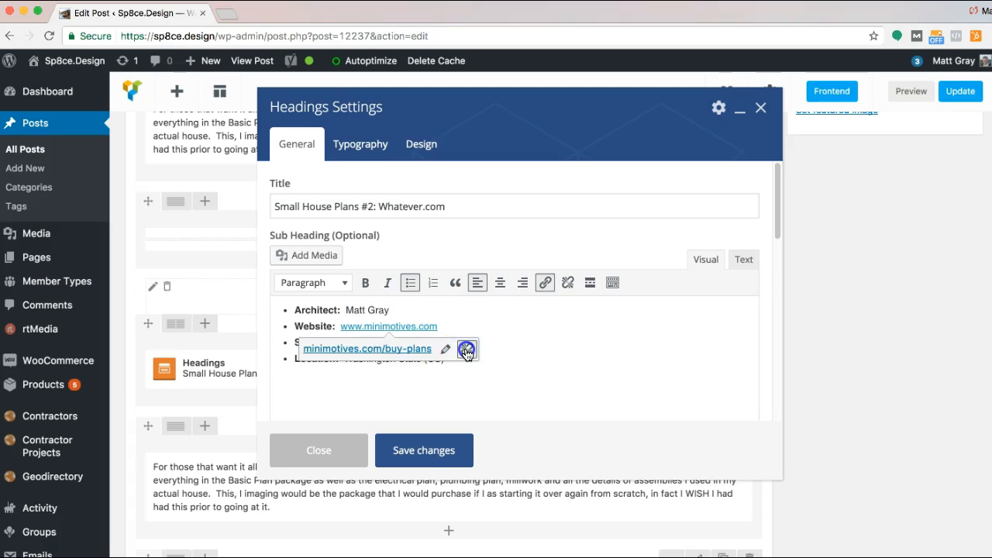
{"action": "left_click", "coordinate": [466, 352]}
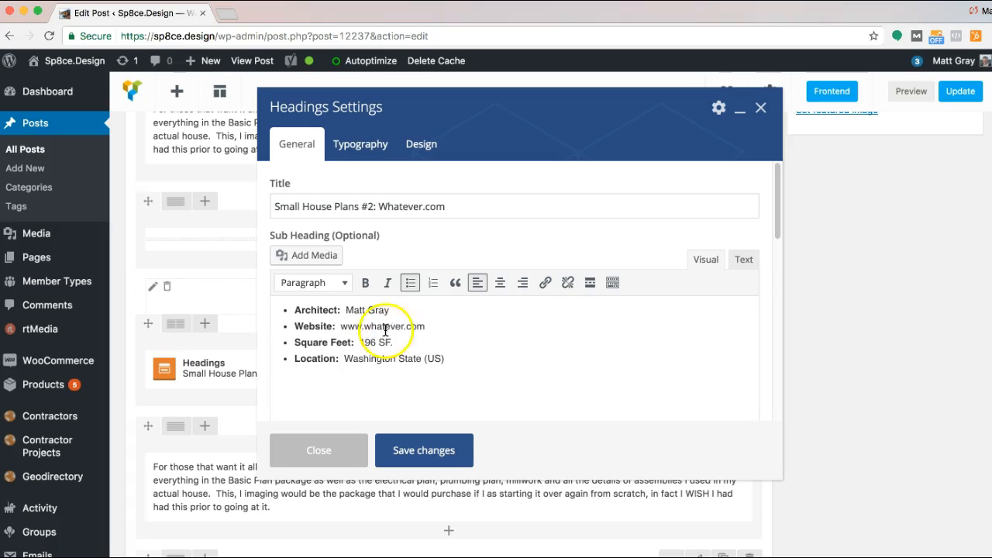
{"action": "left_click_drag", "start_coordinate": [437, 326], "coordinate": [344, 318]}
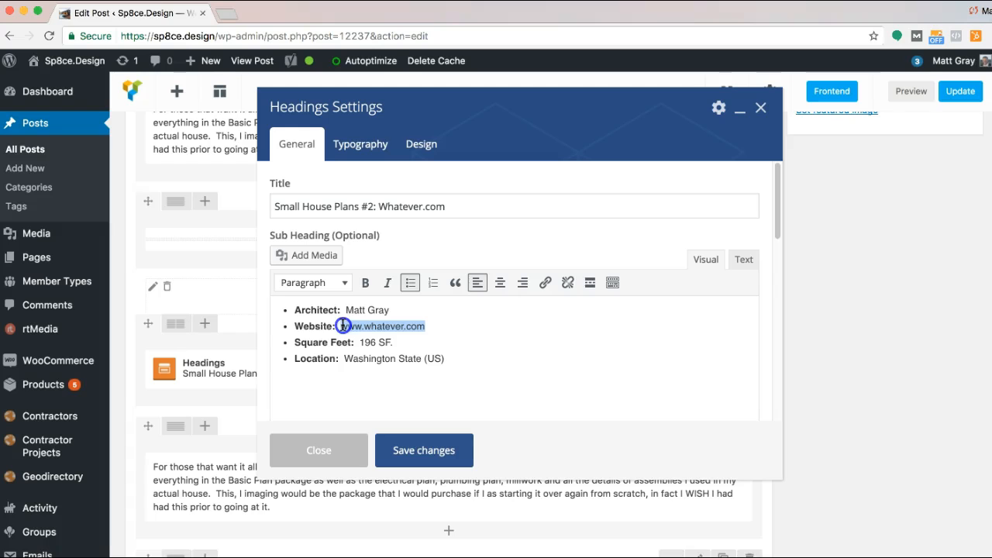
{"action": "left_click", "coordinate": [545, 284]}
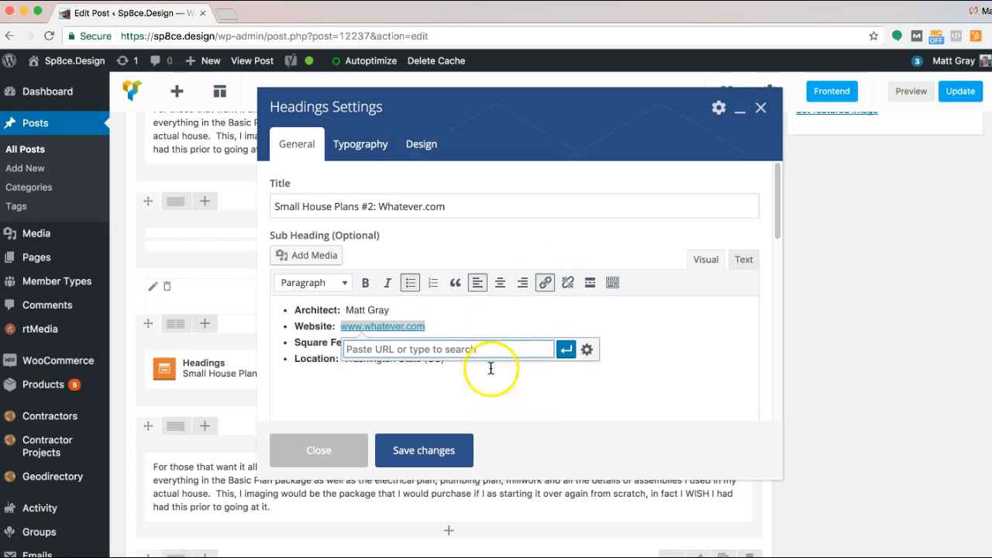
{"action": "left_click", "coordinate": [589, 351]}
{"action": "left_click", "coordinate": [426, 193]}
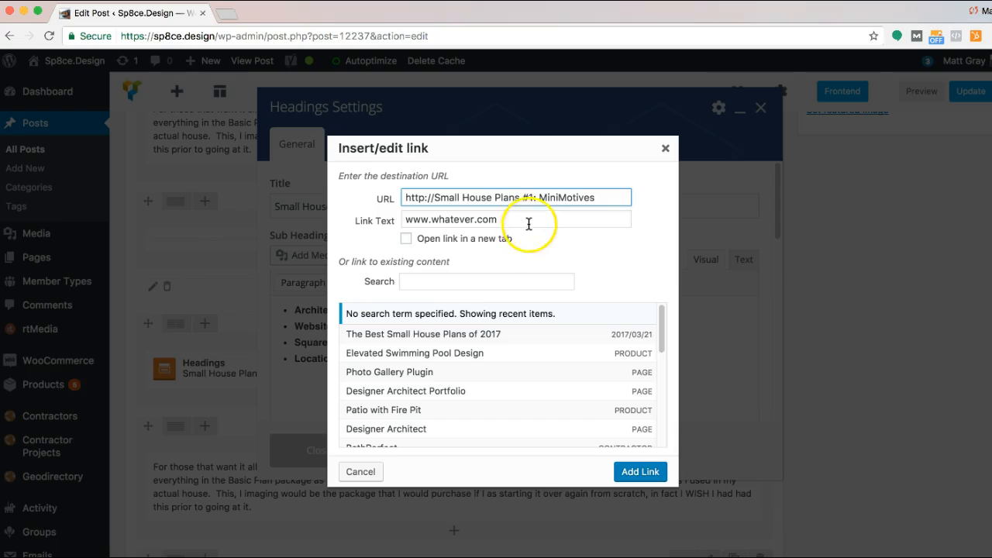
{"action": "left_click", "coordinate": [501, 221]}
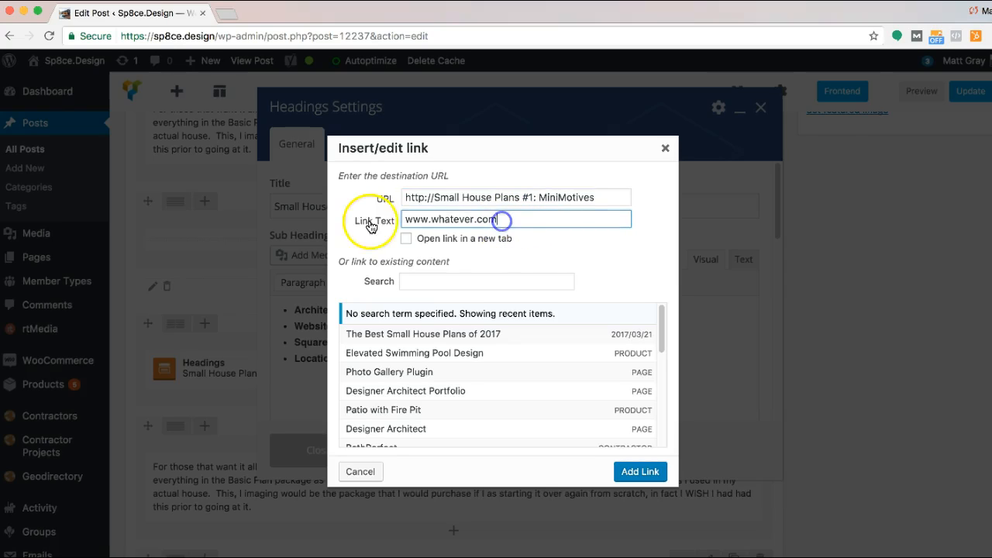
{"action": "left_click_drag", "start_coordinate": [432, 221], "coordinate": [528, 221]}
{"action": "left_click", "coordinate": [409, 240]}
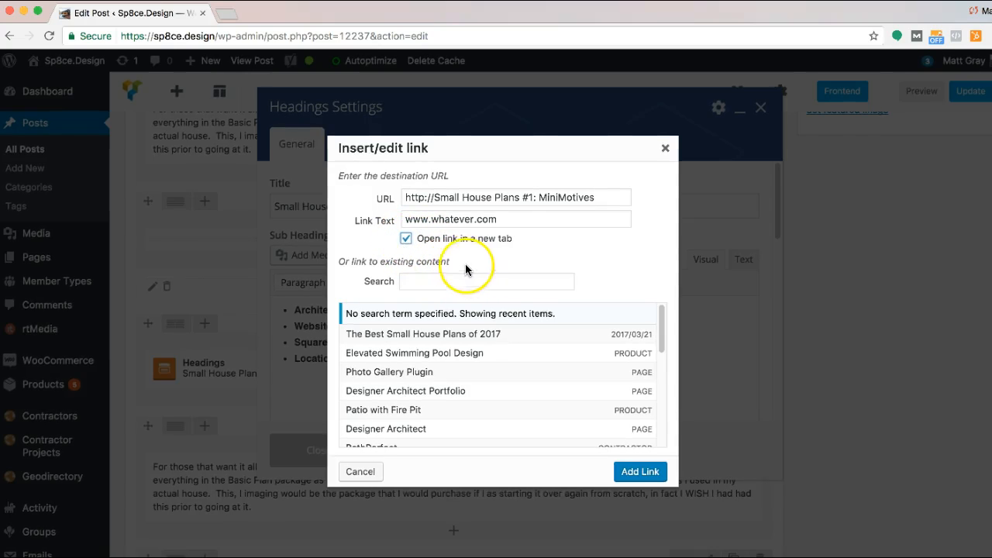
{"action": "left_click", "coordinate": [638, 474]}
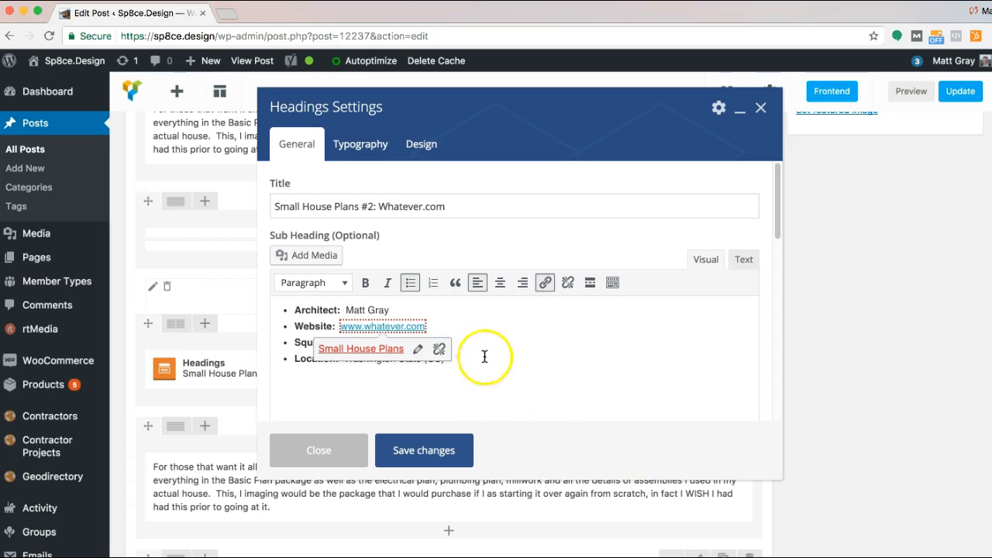
Set the Square Feet value in the sub heading to 200 SF. in non-bold text
{"action": "left_click", "coordinate": [484, 356]}
{"action": "type", "text": "."}
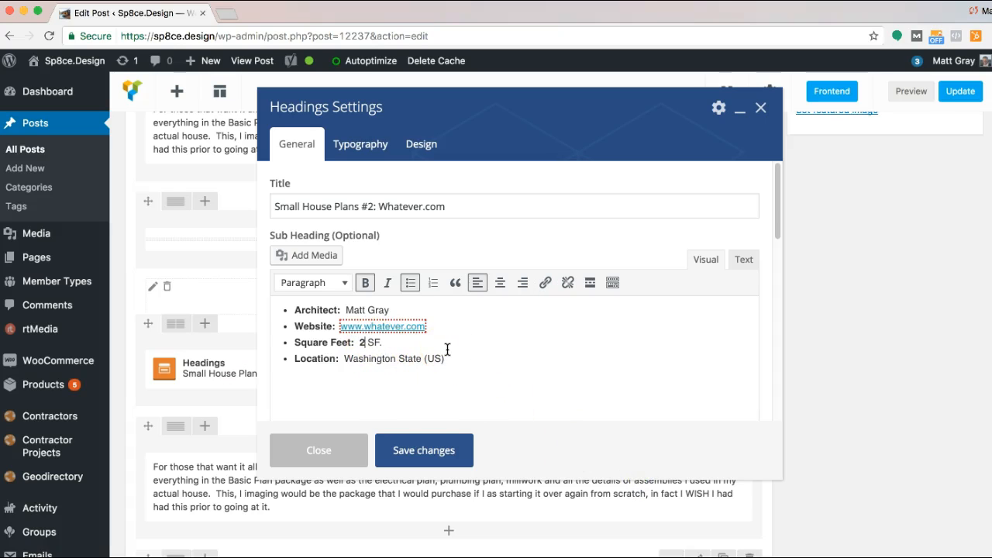
{"action": "left_click", "coordinate": [409, 346]}
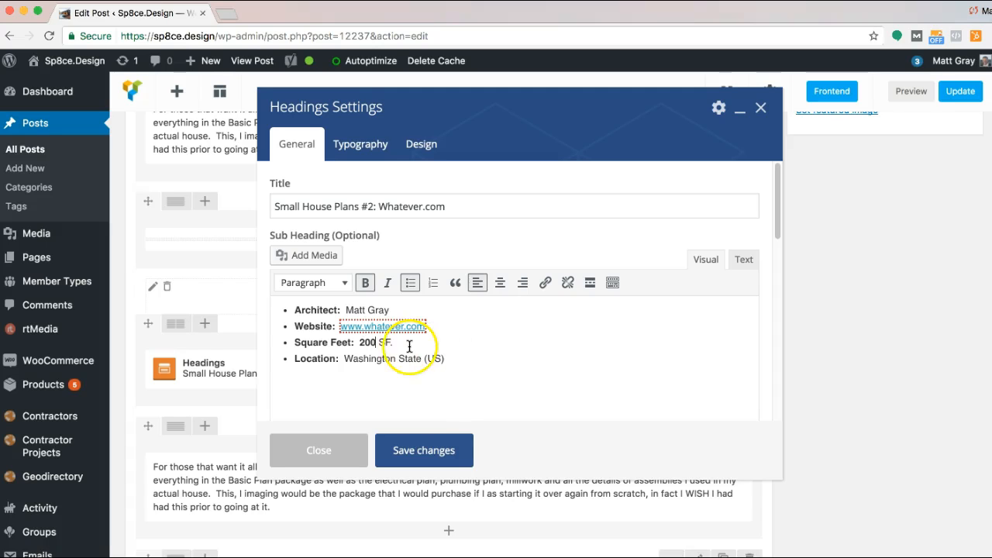
{"action": "left_click", "coordinate": [370, 277]}
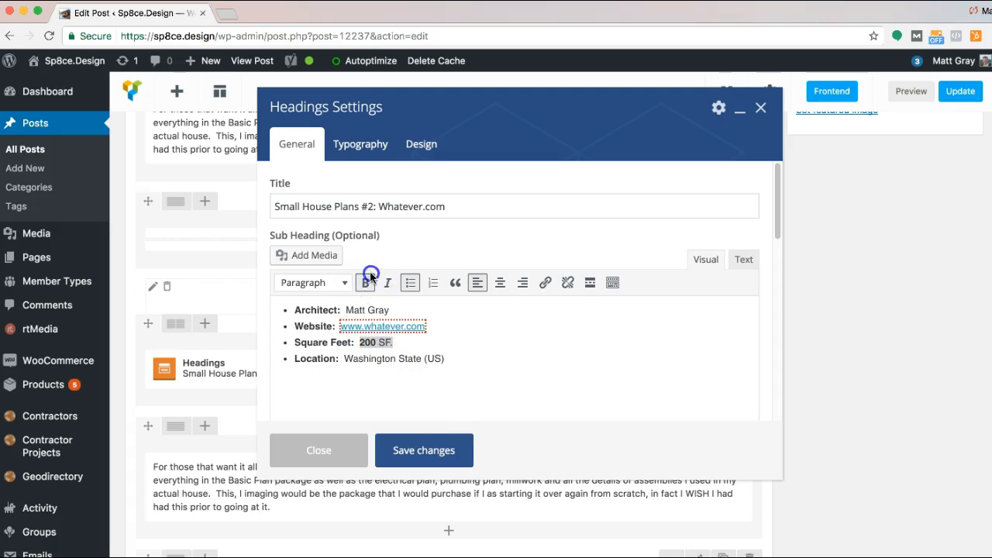
Set the Location value in the sub heading to Florida (US) in non-bold text and save the Headings changes
{"action": "left_click_drag", "start_coordinate": [444, 357], "coordinate": [367, 358]}
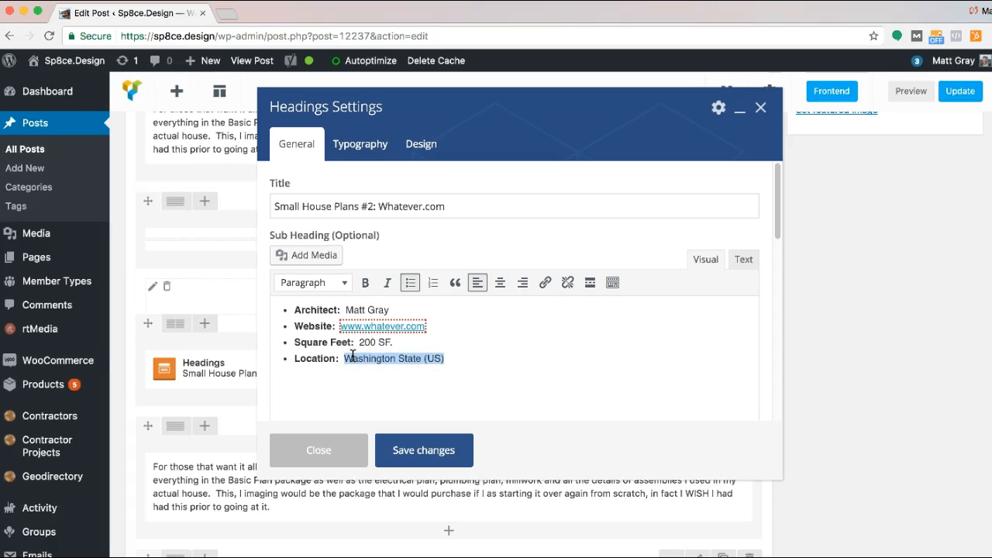
{"action": "type", "text": "Florid"}
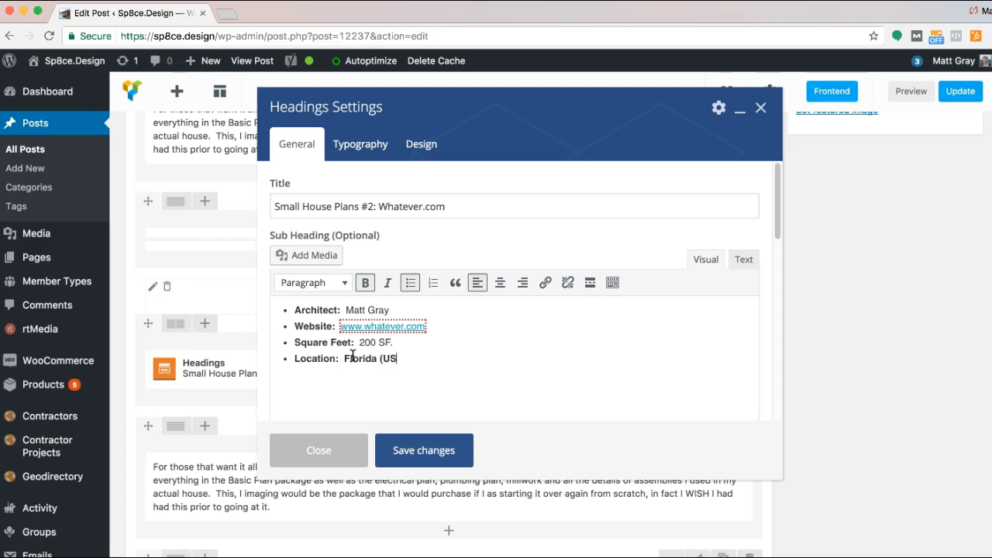
{"action": "left_click", "coordinate": [423, 366]}
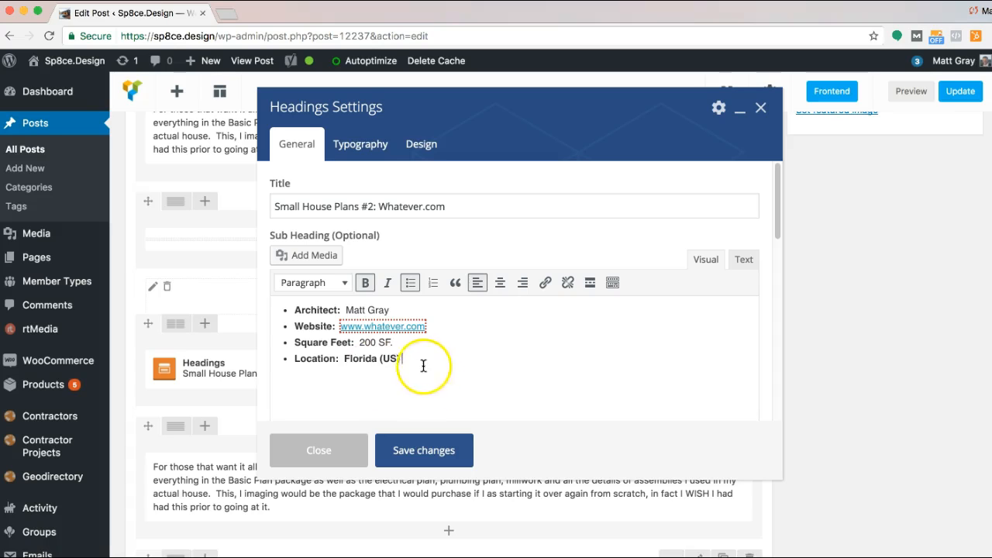
{"action": "double_click", "coordinate": [369, 358]}
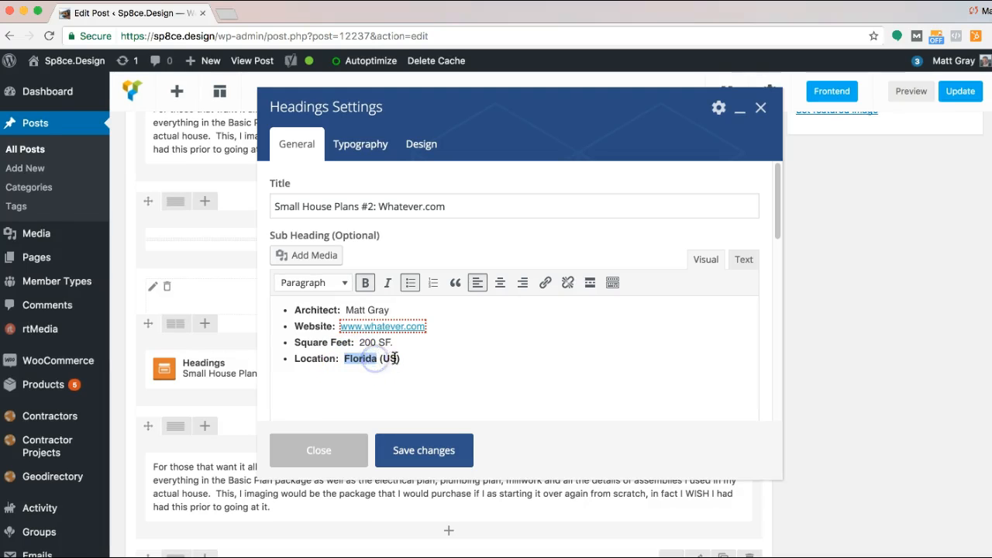
{"action": "double_click", "coordinate": [403, 359]}
{"action": "left_click", "coordinate": [361, 285]}
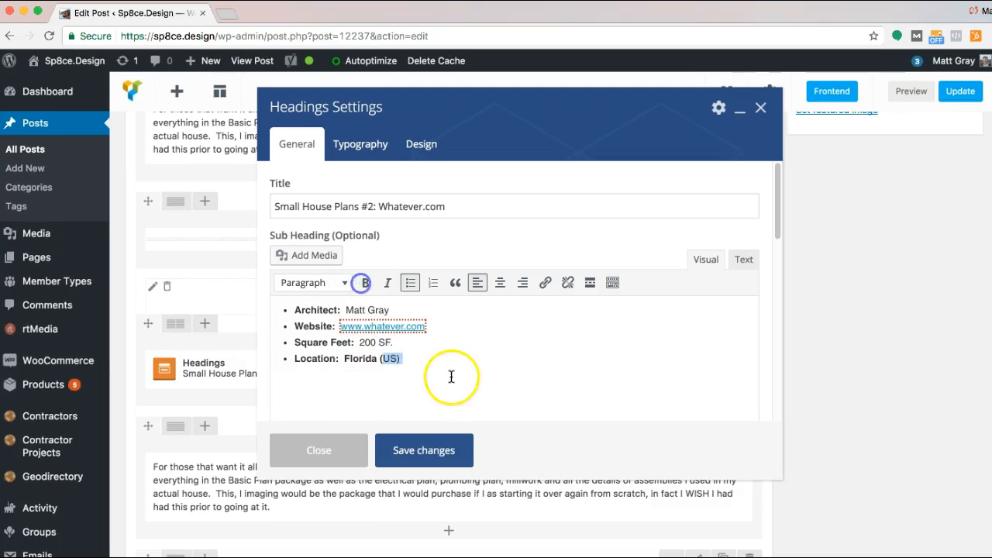
{"action": "left_click", "coordinate": [351, 363]}
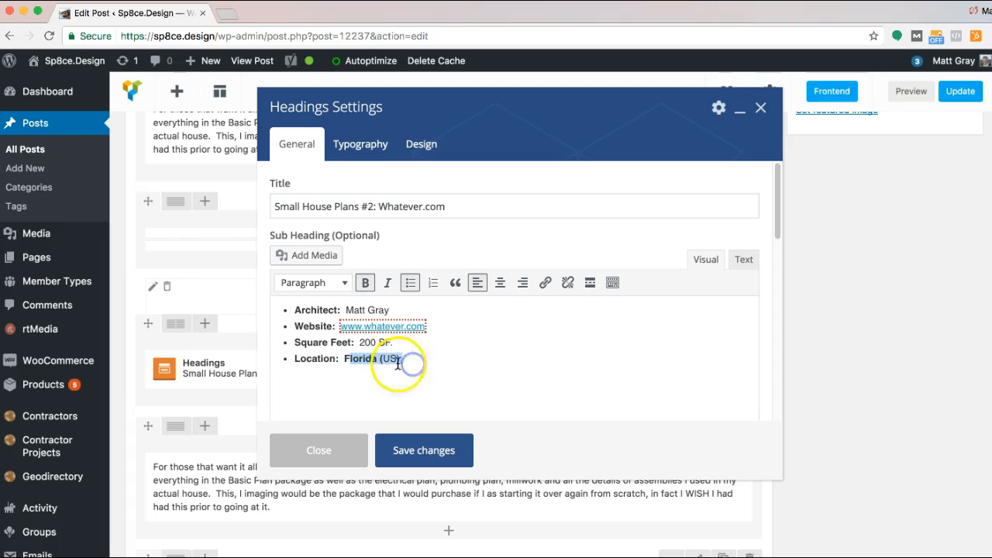
{"action": "left_click", "coordinate": [365, 283]}
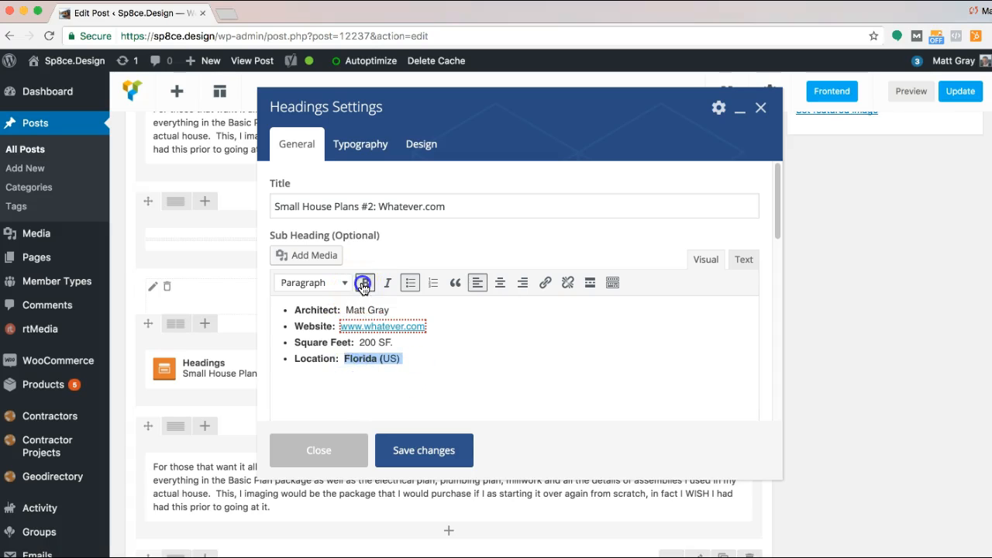
{"action": "left_click", "coordinate": [425, 364]}
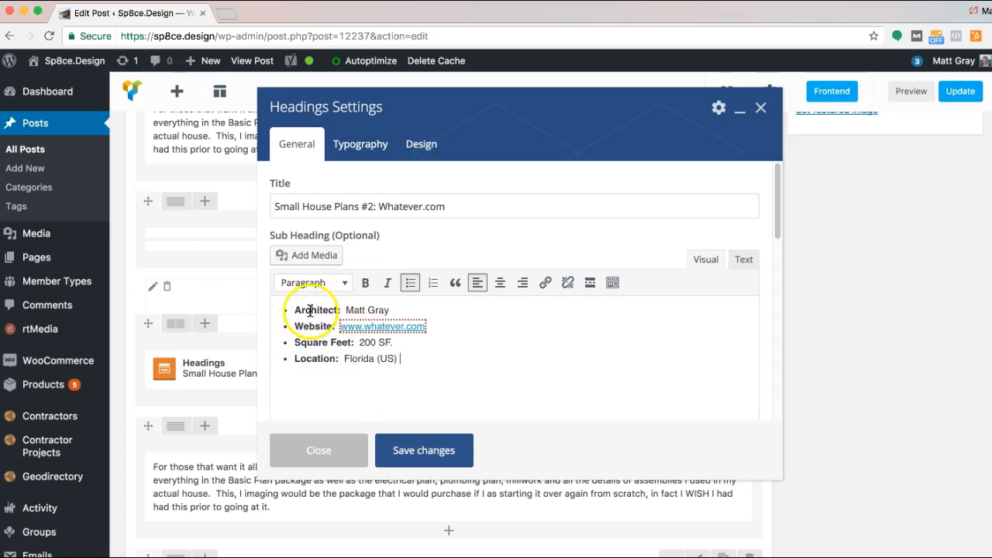
Replace the duplicated text block's description with four lines of placeholder text starting "jlkfsjdskj fkl;jfks;jf slkj dsl;fkjsd;" and save the changes
{"action": "scroll", "coordinate": [438, 459], "scroll_direction": "down", "scroll_amount": 5}
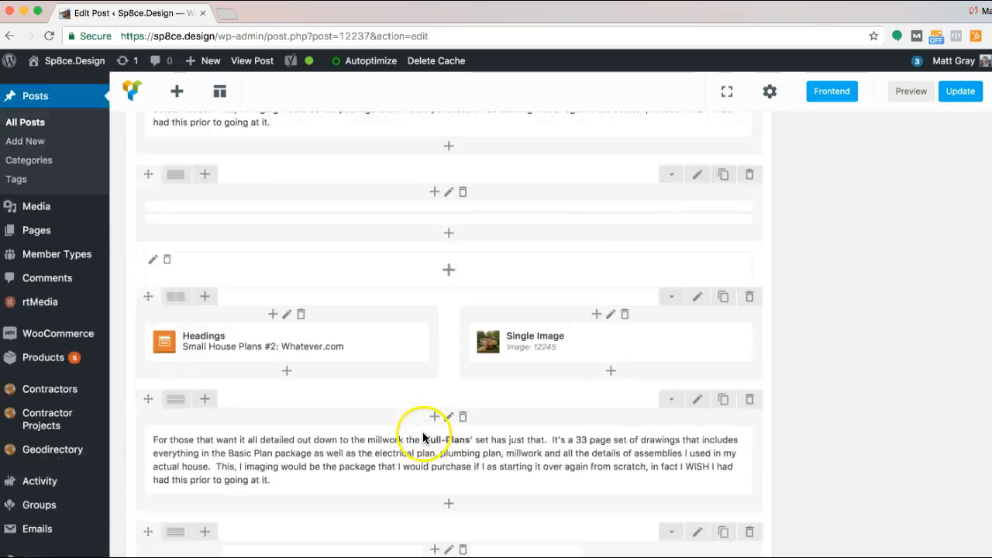
{"action": "left_click", "coordinate": [456, 296]}
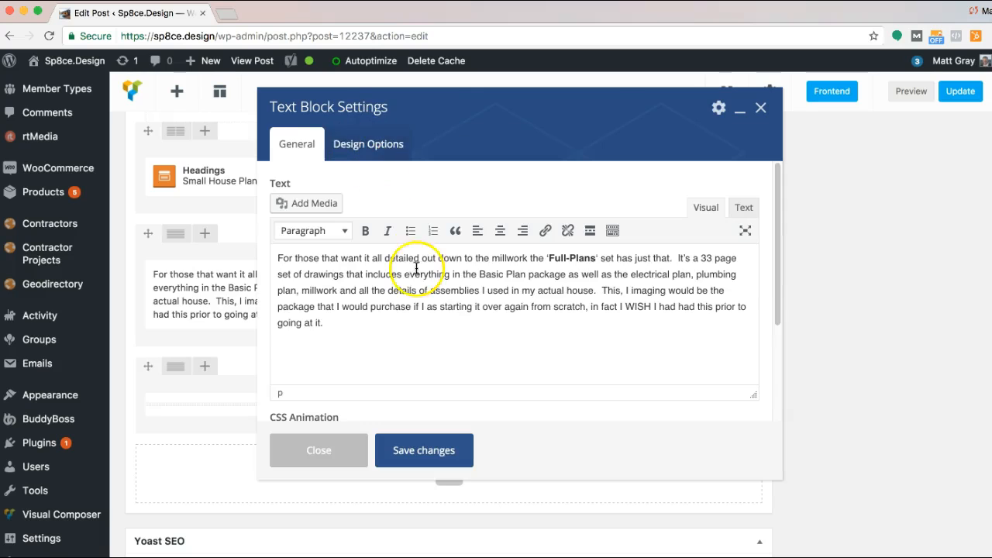
{"action": "left_click_drag", "start_coordinate": [361, 323], "coordinate": [248, 230]}
{"action": "type", "text": "jlkfsjdskj fkl;jfks;jf slkj dsl;fkjsd;"}
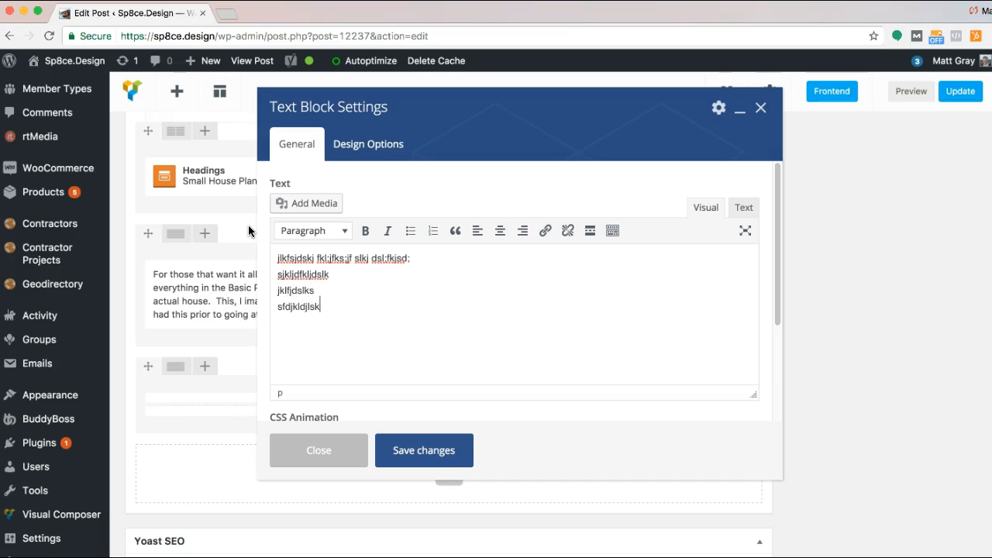
{"action": "left_click", "coordinate": [428, 454]}
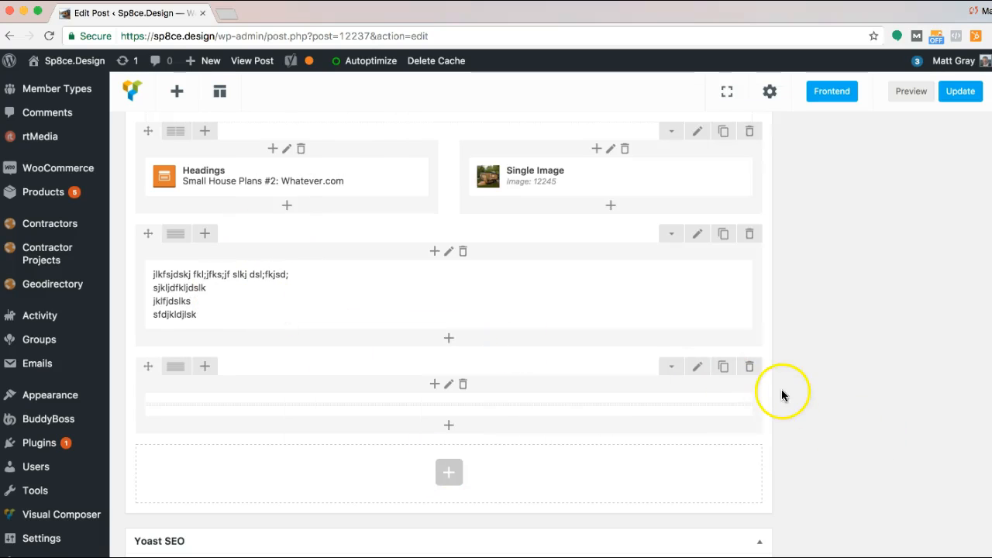
Update the post The Best Small House Plans of 2017 with the edited duplicate entry
{"action": "mouse_move", "coordinate": [443, 401]}
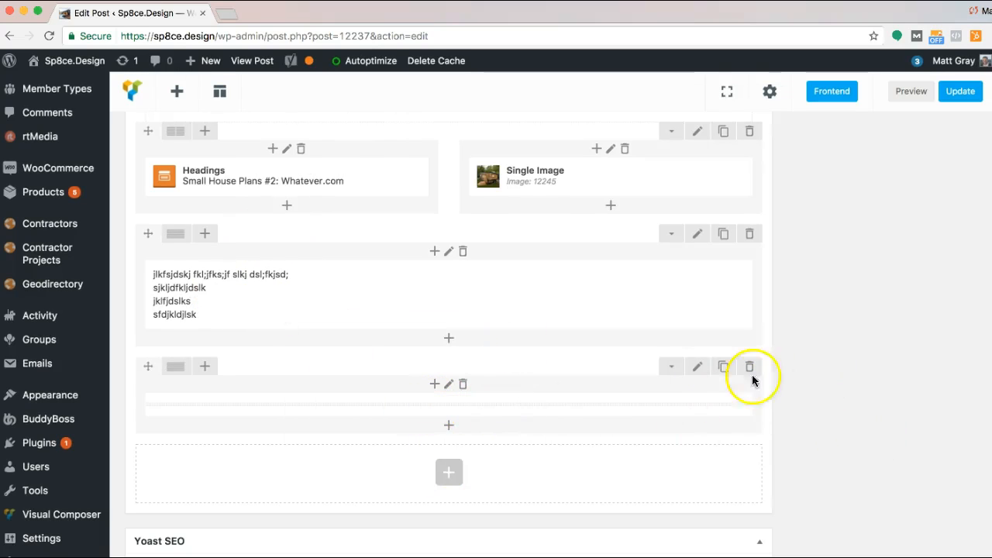
{"action": "scroll", "coordinate": [784, 386], "scroll_direction": "up", "scroll_amount": 5}
{"action": "scroll", "coordinate": [785, 386], "scroll_direction": "up", "scroll_amount": 5}
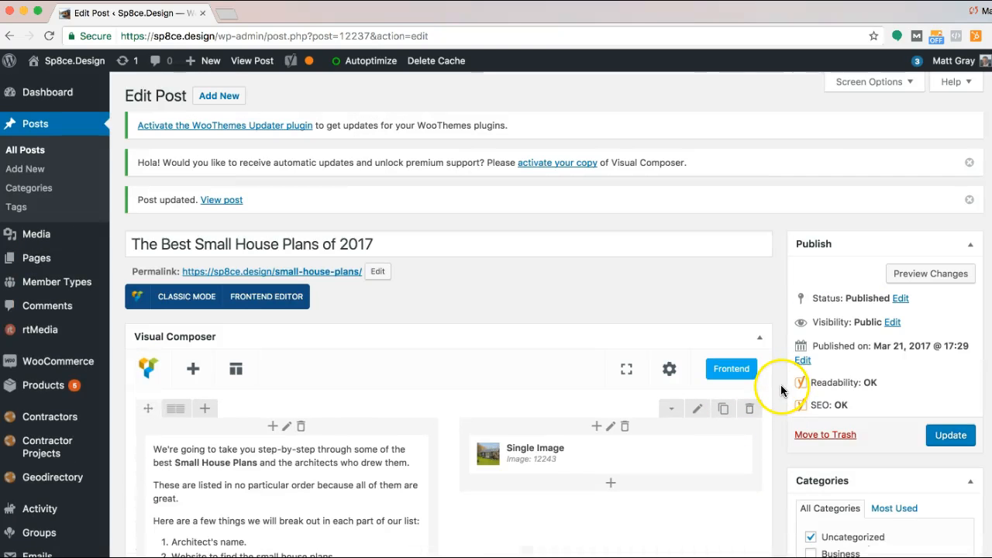
{"action": "left_click", "coordinate": [951, 435]}
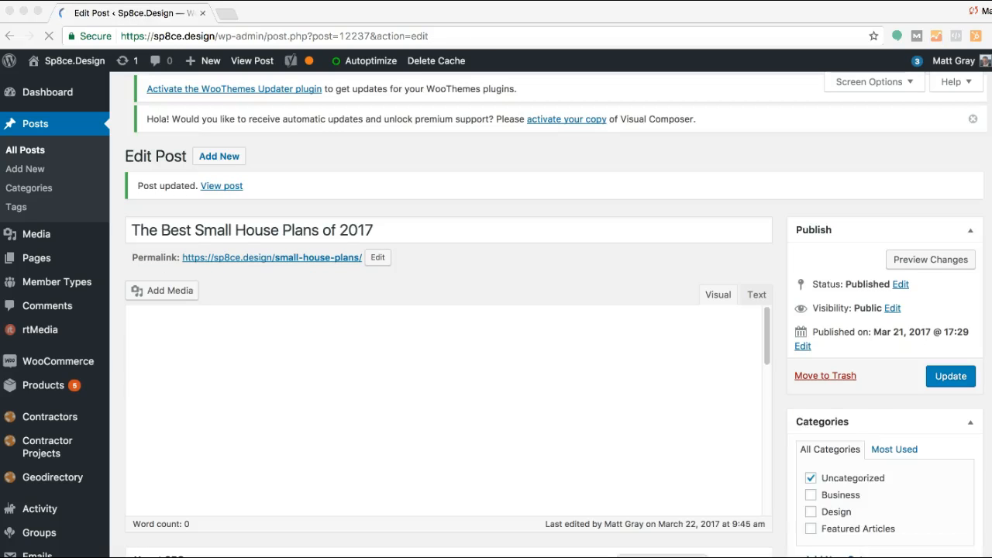
Switch to the browser window with the live The Best Small House Plans of 2017 post, enlarge it and reload the page
{"action": "right_click", "coordinate": [664, 557]}
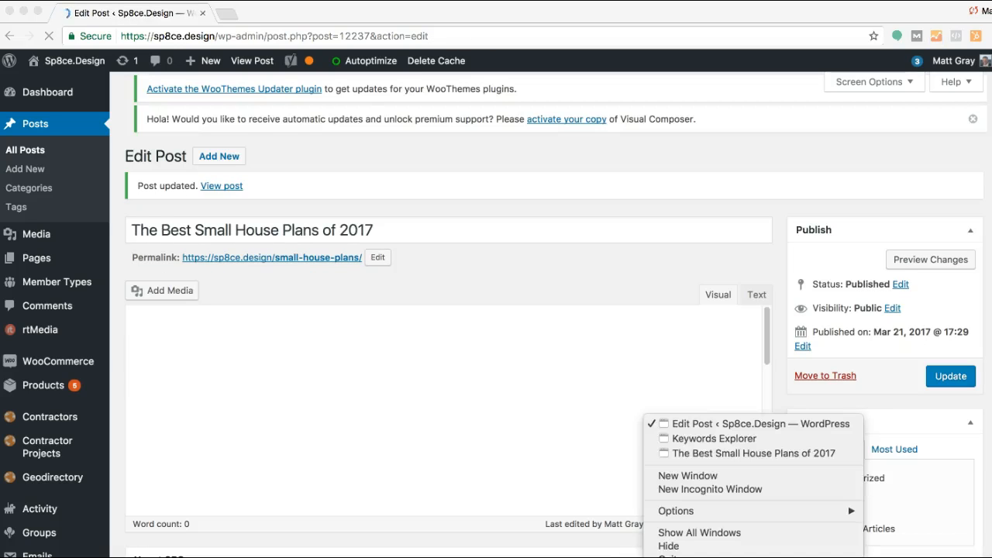
{"action": "left_click", "coordinate": [709, 456]}
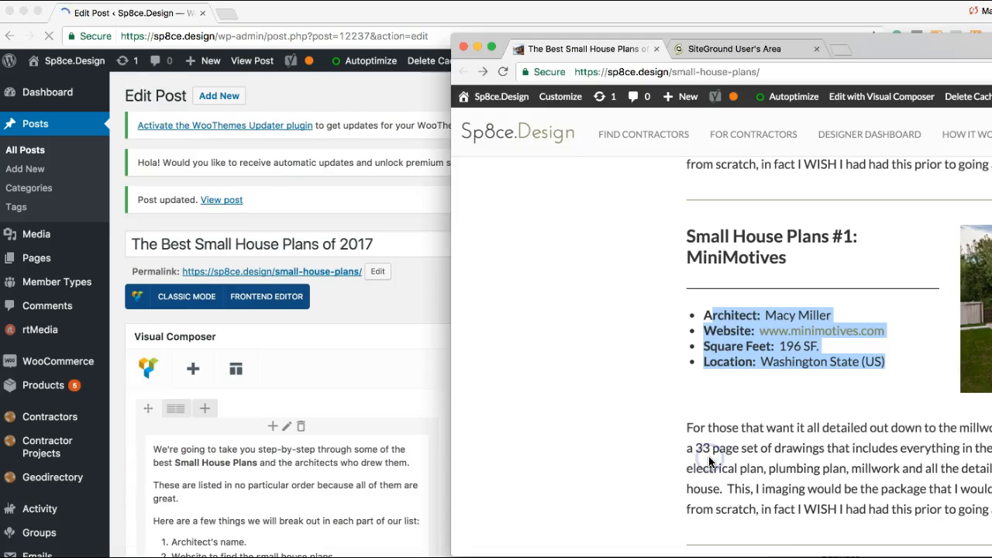
{"action": "double_click", "coordinate": [889, 51]}
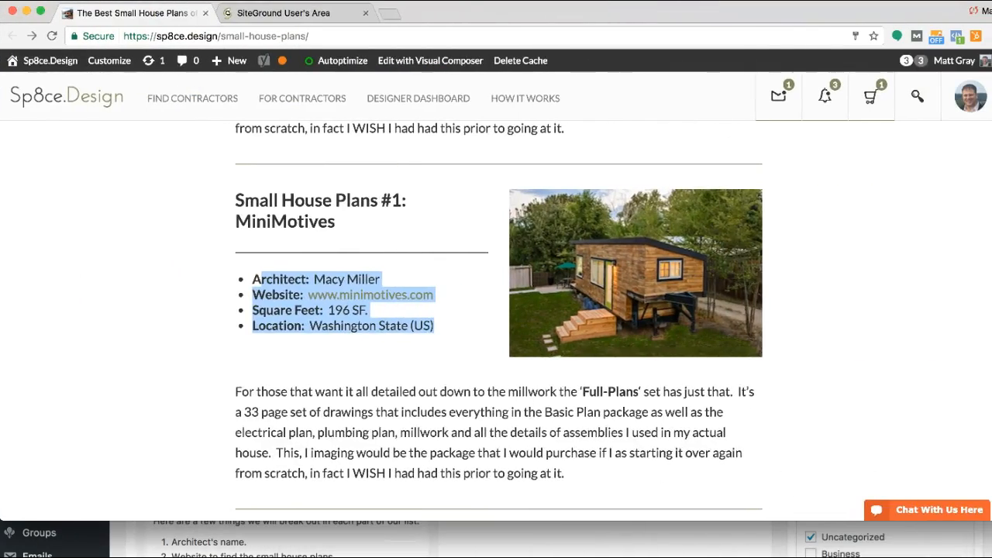
{"action": "scroll", "coordinate": [797, 407], "scroll_direction": "down", "scroll_amount": 3}
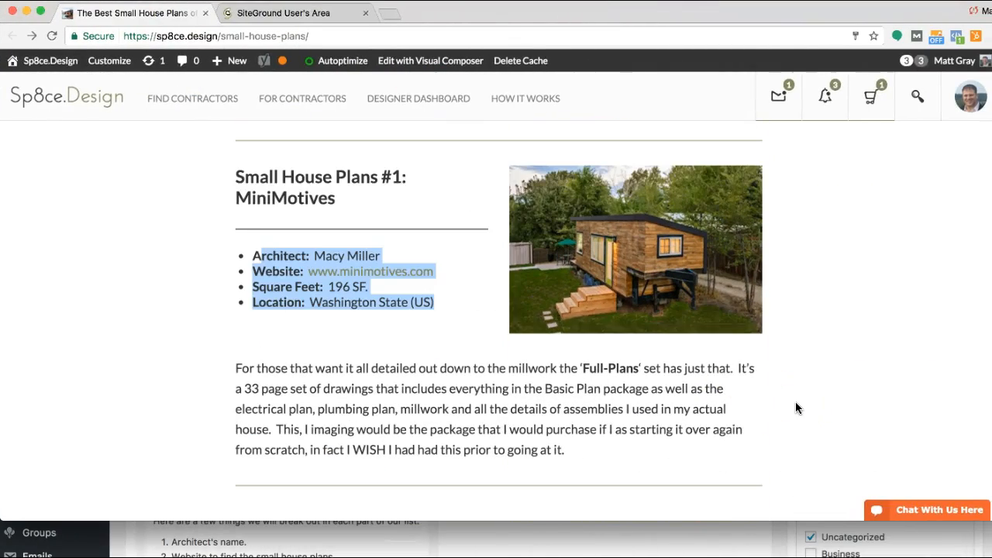
{"action": "left_click", "coordinate": [176, 262]}
{"action": "left_click", "coordinate": [52, 36]}
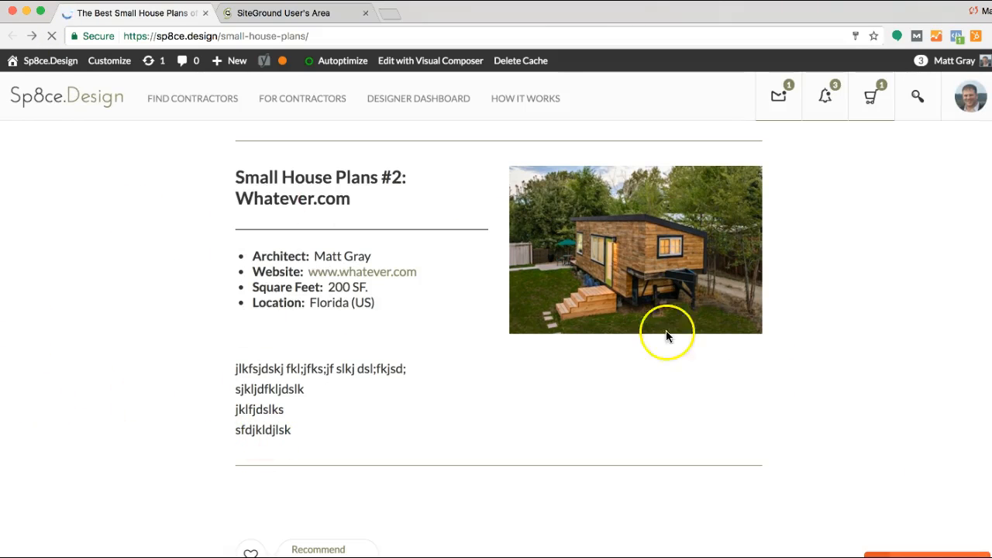
Compare the Small House Plans #1: MiniMotives and Small House Plans #2: Whatever.com entries on the live page, highlighting their headings
{"action": "scroll", "coordinate": [19, 411], "scroll_direction": "up", "scroll_amount": 8}
{"action": "scroll", "coordinate": [54, 415], "scroll_direction": "down", "scroll_amount": 6}
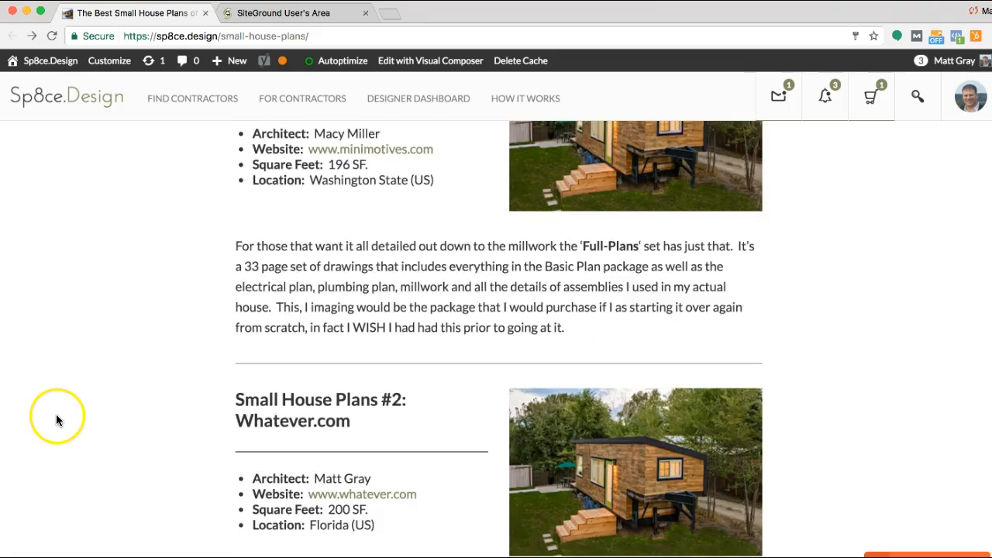
{"action": "scroll", "coordinate": [58, 417], "scroll_direction": "up", "scroll_amount": 3}
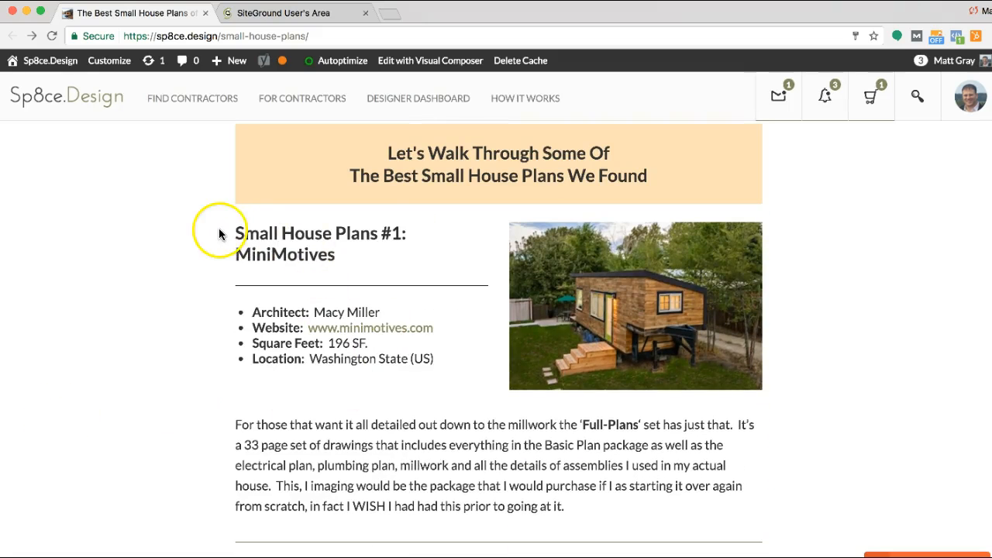
{"action": "left_click_drag", "start_coordinate": [228, 232], "coordinate": [424, 241]}
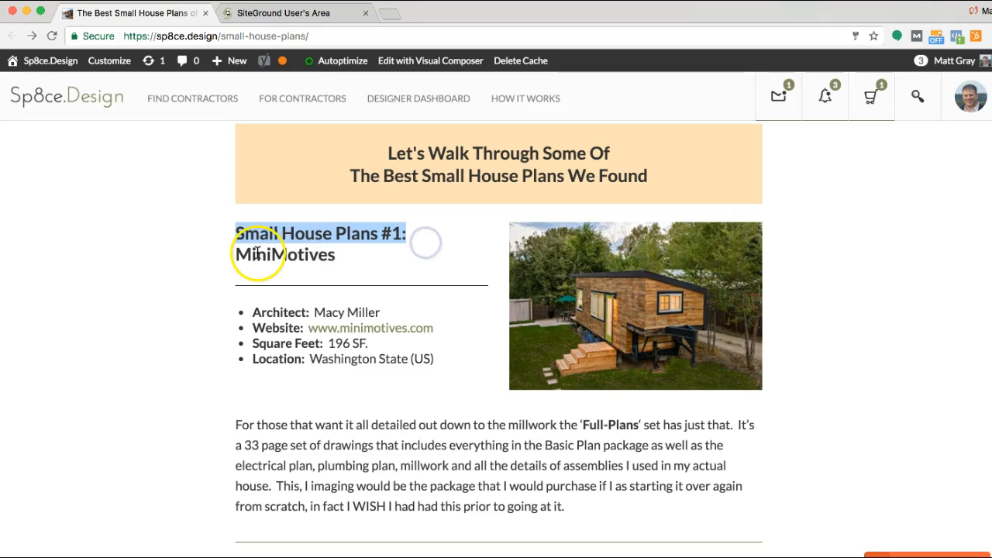
{"action": "scroll", "coordinate": [193, 365], "scroll_direction": "down", "scroll_amount": 3}
{"action": "left_click_drag", "start_coordinate": [229, 382], "coordinate": [404, 385]}
{"action": "scroll", "coordinate": [130, 385], "scroll_direction": "down", "scroll_amount": 4}
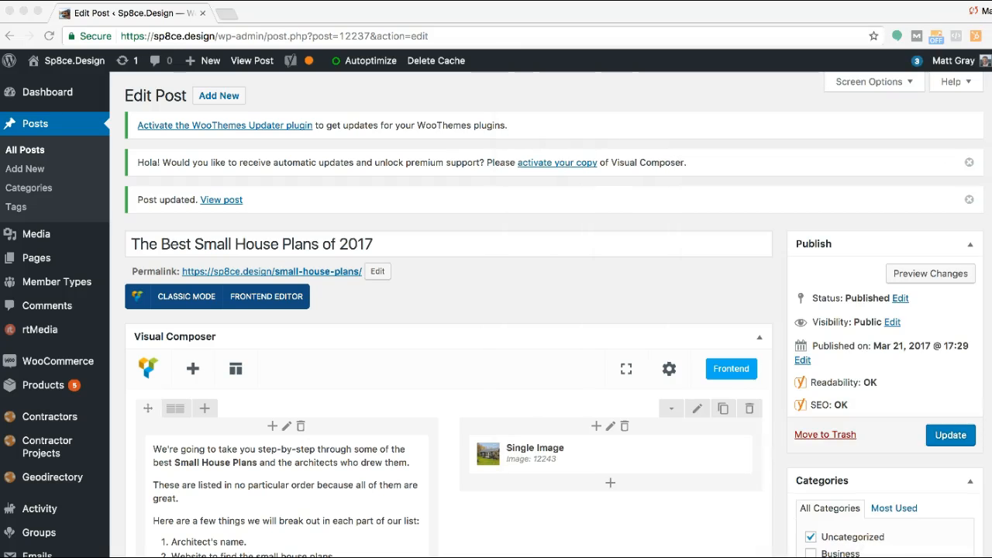
Return to the Edit Post window and review the rows that make up the Small House Plans #1: MiniMotives entry
{"action": "scroll", "coordinate": [780, 317], "scroll_direction": "down", "scroll_amount": 5}
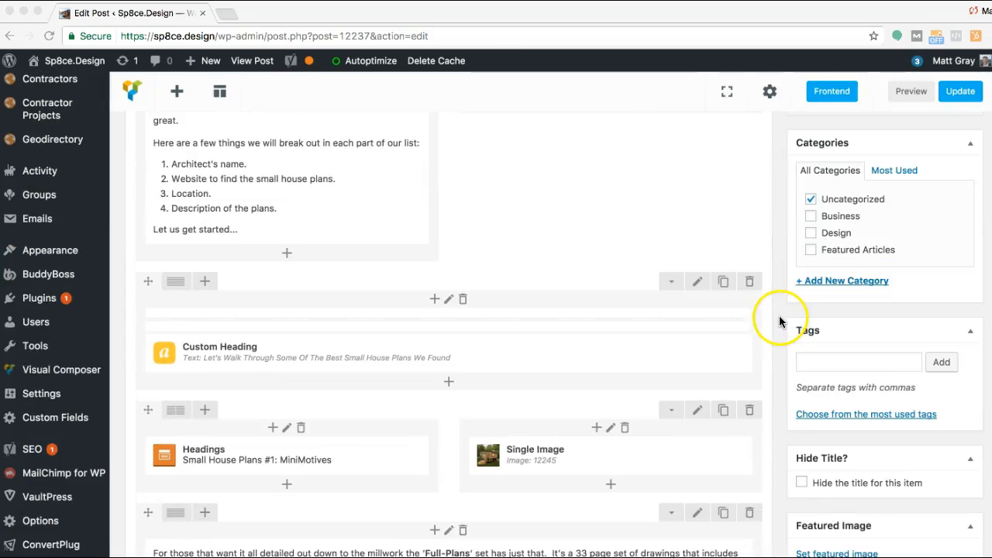
{"action": "scroll", "coordinate": [780, 317], "scroll_direction": "down", "scroll_amount": 1}
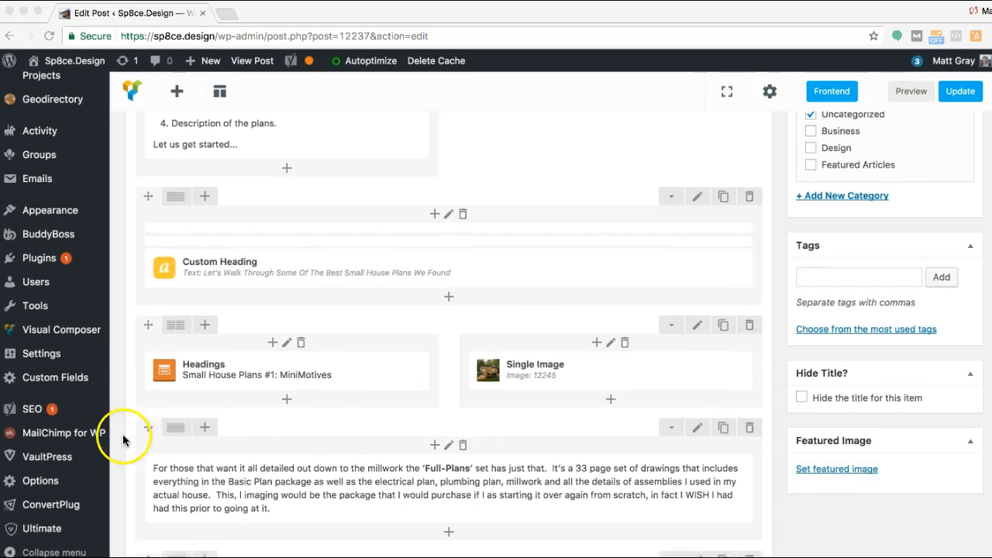
{"action": "scroll", "coordinate": [124, 440], "scroll_direction": "down", "scroll_amount": 1}
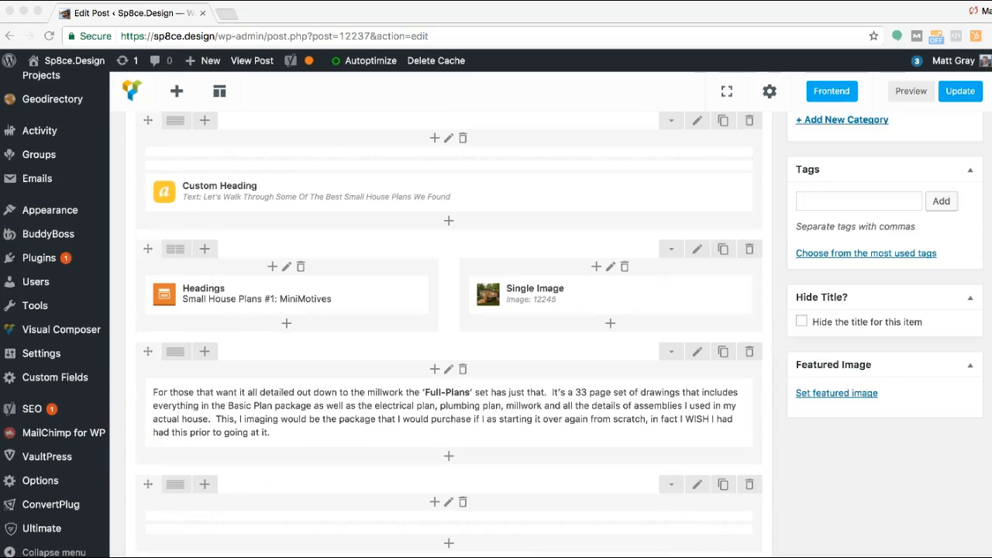